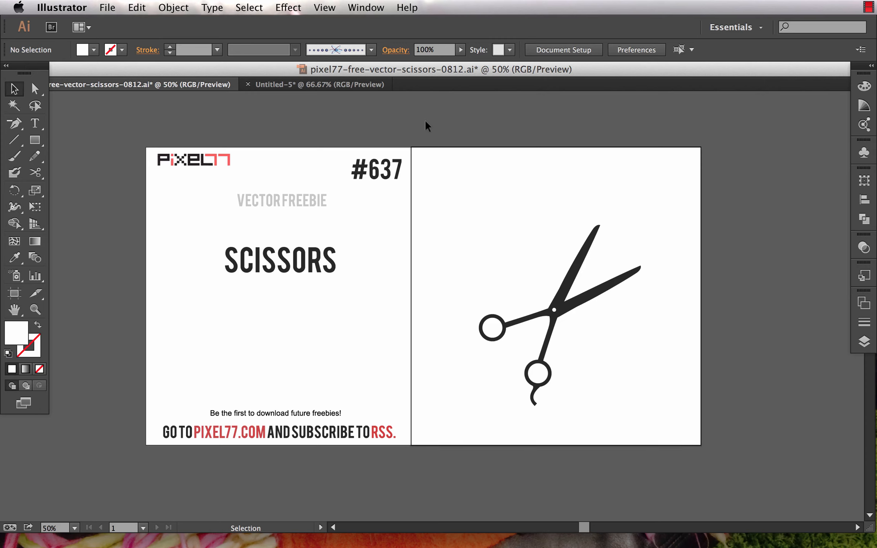
- Copy the vector scissors from the freebie file into Untitled-5 and place them beside the artboard
{"action": "left_click", "coordinate": [579, 270]}
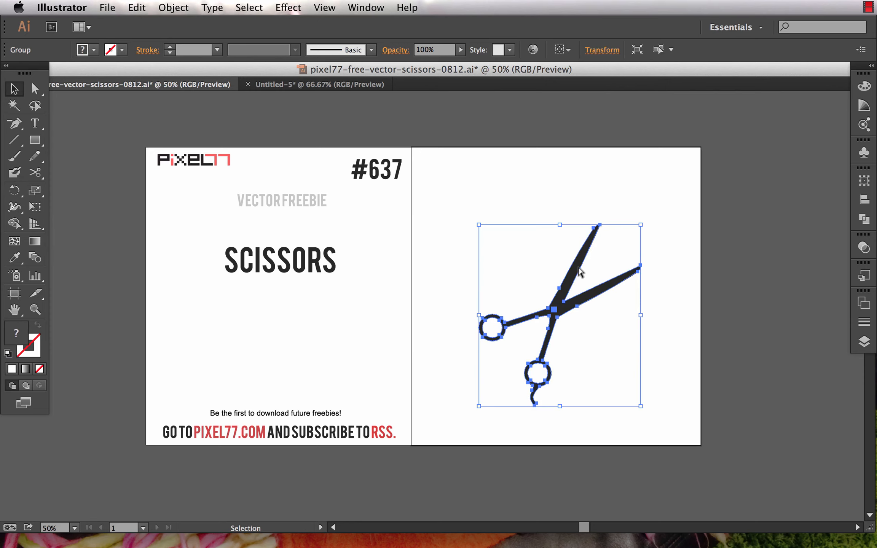
{"action": "left_click", "coordinate": [303, 86]}
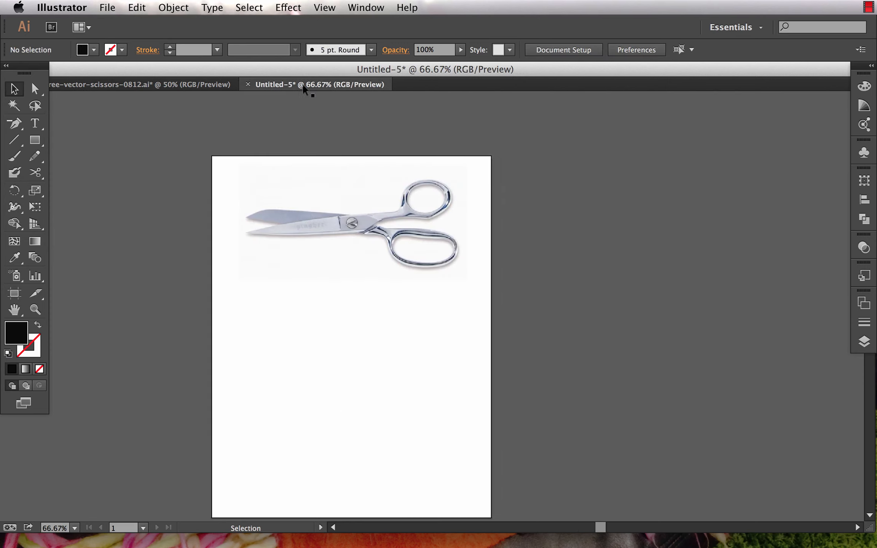
{"action": "scroll", "coordinate": [477, 239], "scroll_direction": "down", "scroll_amount": 3}
{"action": "scroll", "coordinate": [478, 239], "scroll_direction": "left", "scroll_amount": 2}
{"action": "key", "text": "super+v"}
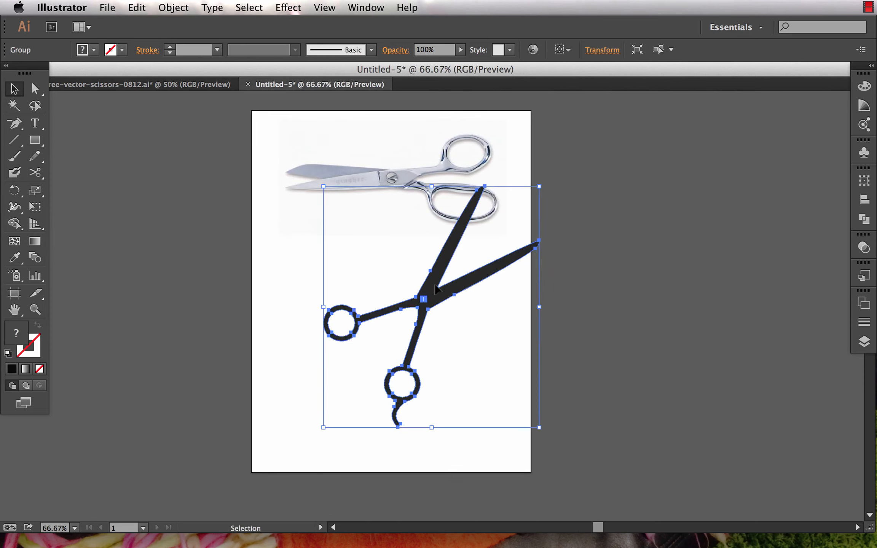
{"action": "left_click_drag", "start_coordinate": [435, 289], "coordinate": [670, 320]}
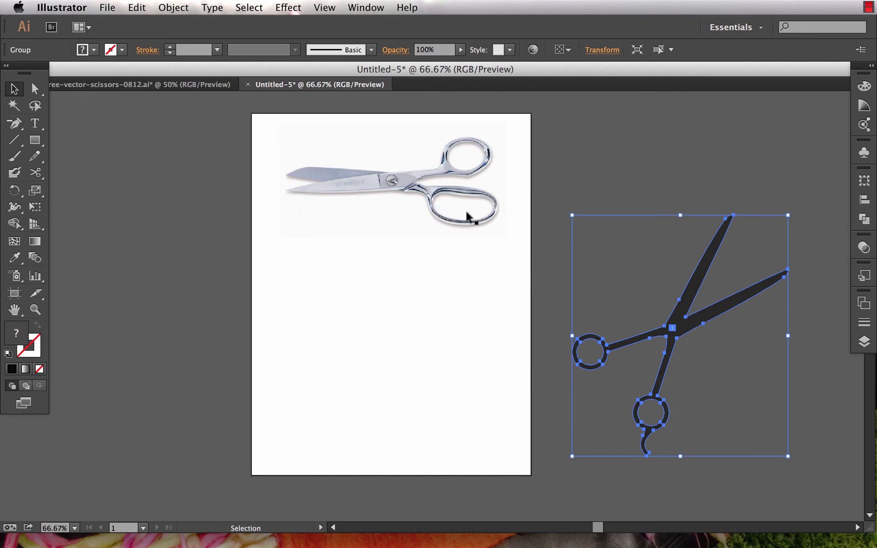
- Duplicate the scissors photo onto the empty canvas on the other side of the artboard
{"action": "left_click_drag", "start_coordinate": [471, 209], "coordinate": [203, 226]}
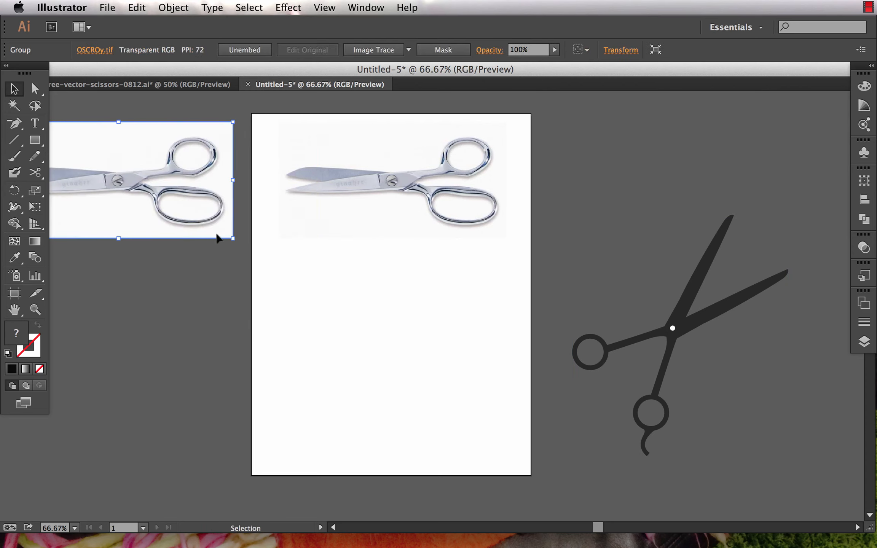
{"action": "left_click", "coordinate": [338, 289]}
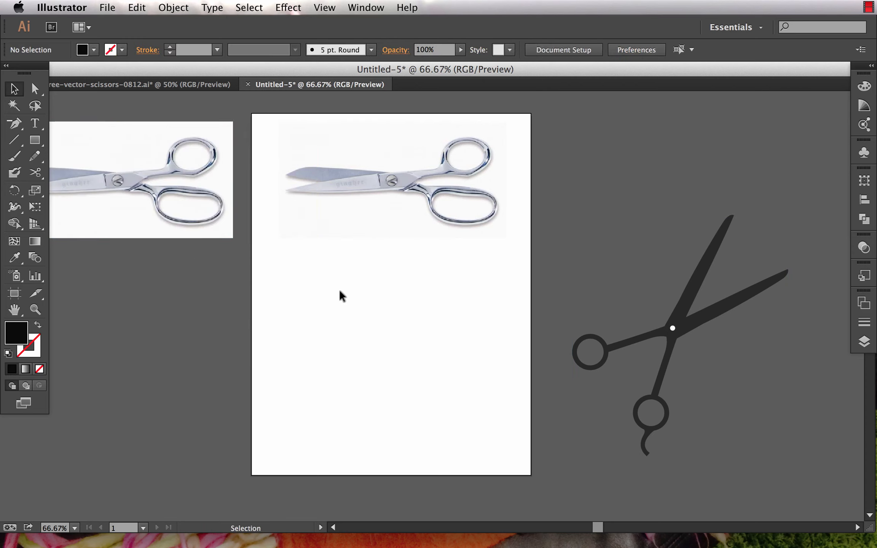
- Run Image Trace with the default preset on the scissors photo on the artboard
{"action": "scroll", "coordinate": [339, 290], "scroll_direction": "up", "scroll_amount": 3}
{"action": "scroll", "coordinate": [338, 289], "scroll_direction": "right", "scroll_amount": 1}
{"action": "key", "text": "z"}
{"action": "left_click_drag", "start_coordinate": [236, 158], "coordinate": [591, 347]}
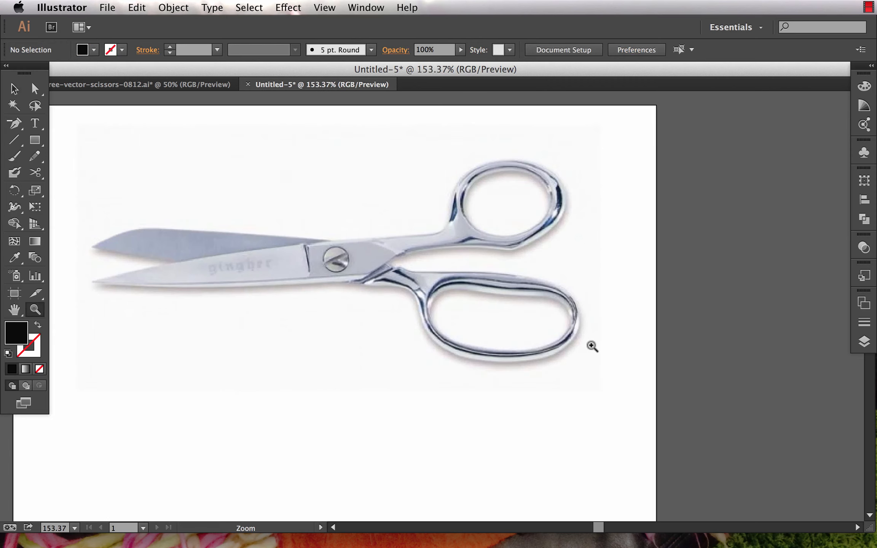
{"action": "key", "text": "v"}
{"action": "left_click", "coordinate": [380, 316]}
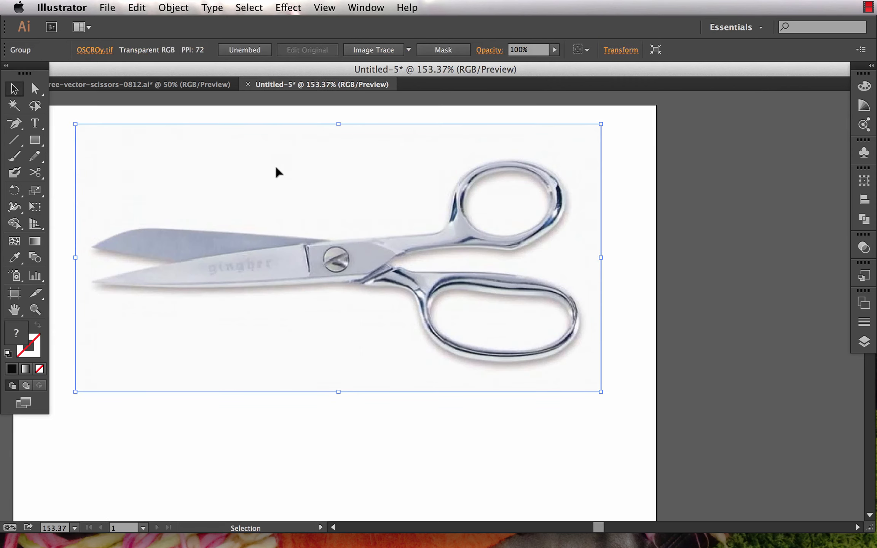
{"action": "left_click", "coordinate": [396, 51]}
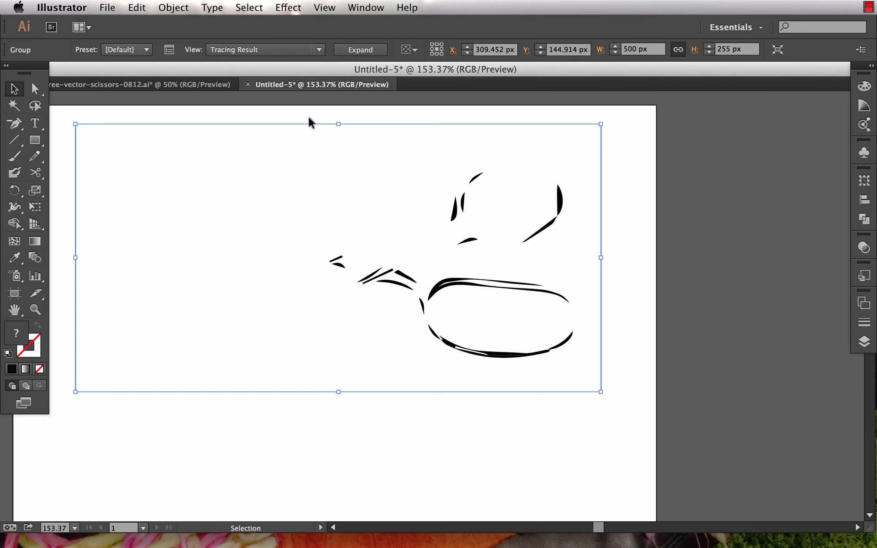
- Set the Image Trace threshold to 225 so the scissors trace as a solid black silhouette
{"action": "left_click", "coordinate": [169, 50]}
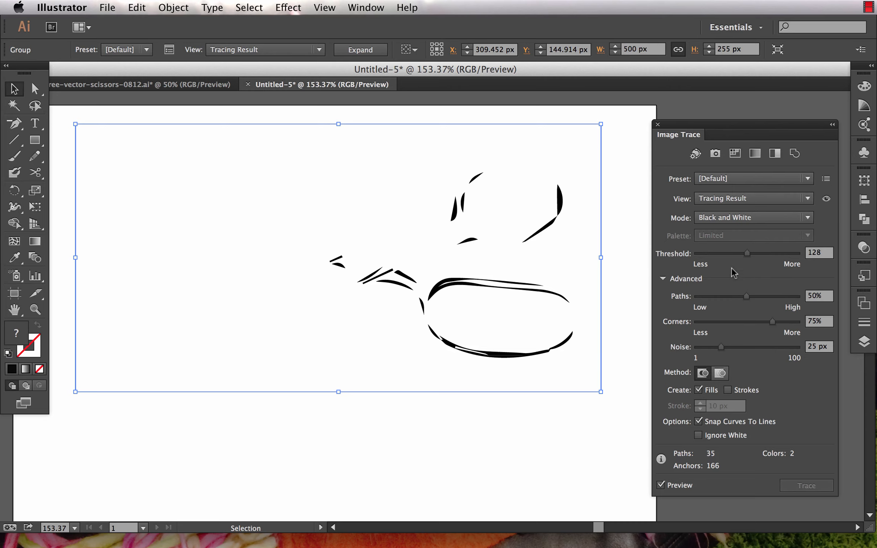
{"action": "left_click_drag", "start_coordinate": [746, 255], "coordinate": [724, 258]}
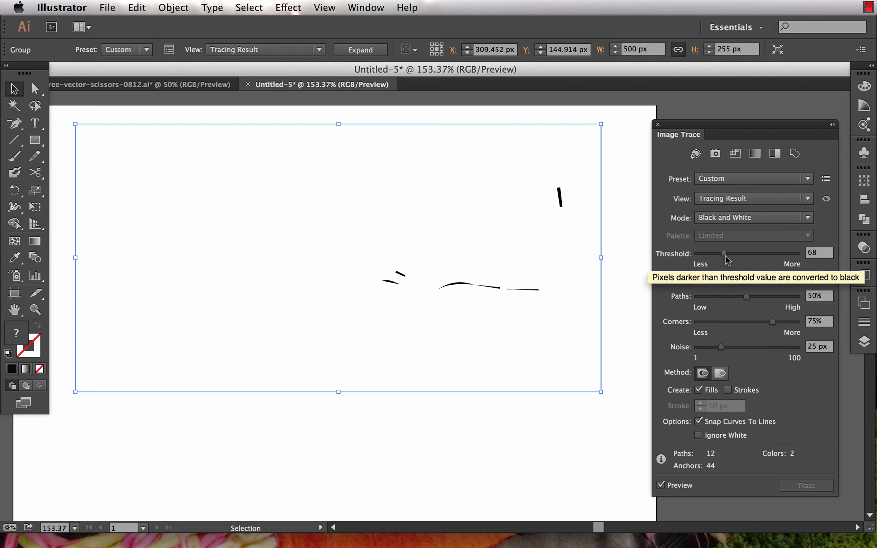
{"action": "left_click_drag", "start_coordinate": [725, 255], "coordinate": [781, 254]}
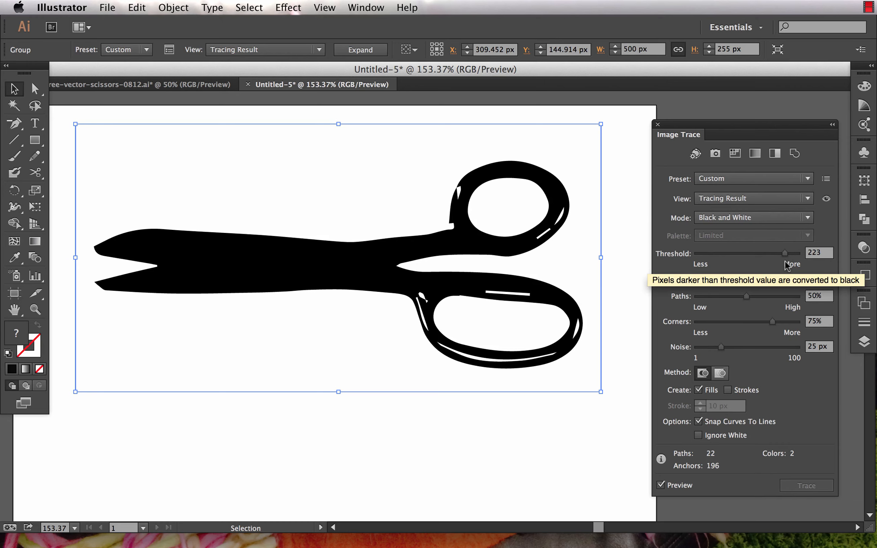
{"action": "left_click_drag", "start_coordinate": [785, 255], "coordinate": [784, 255]}
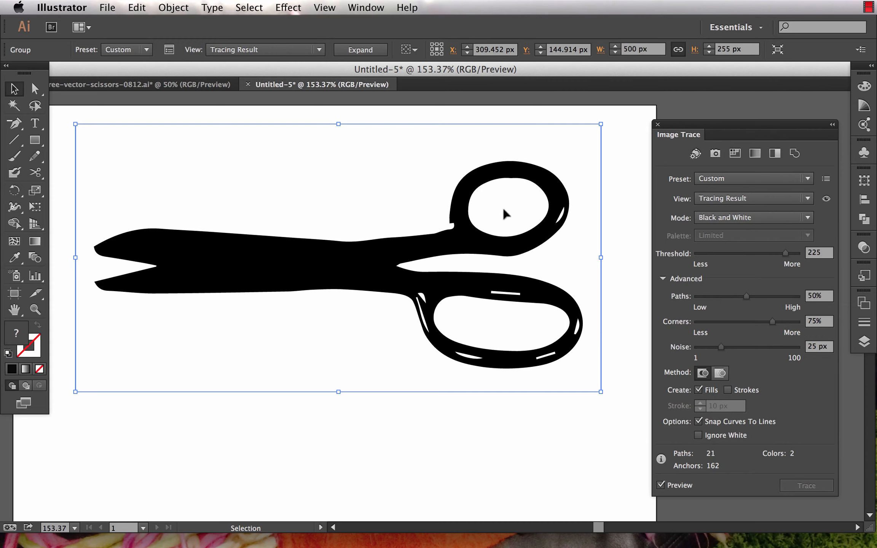
- Expand the traced scissors into editable paths, close the trace settings and deselect the artwork
{"action": "left_click", "coordinate": [371, 50]}
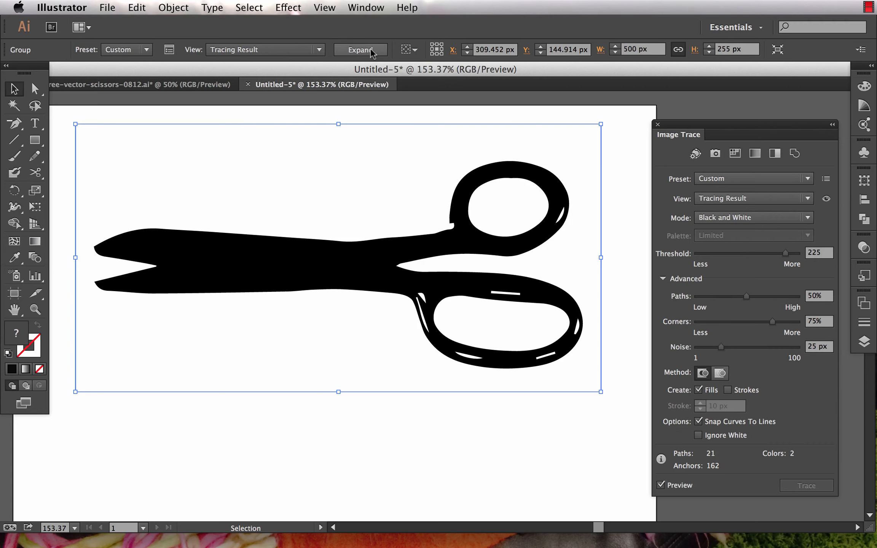
{"action": "left_click", "coordinate": [656, 125]}
{"action": "key", "text": "super+1"}
{"action": "key", "text": "super+minus"}
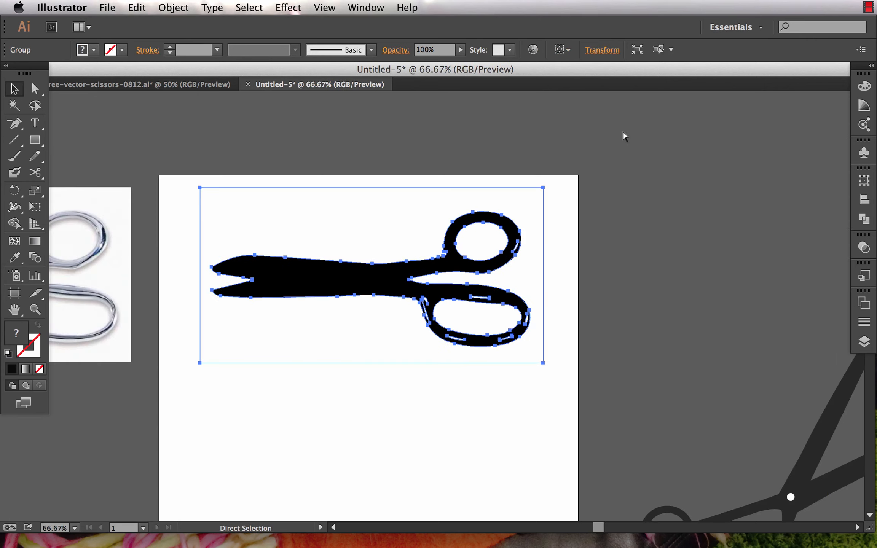
{"action": "scroll", "coordinate": [591, 147], "scroll_direction": "down", "scroll_amount": 5}
{"action": "left_click", "coordinate": [478, 300]}
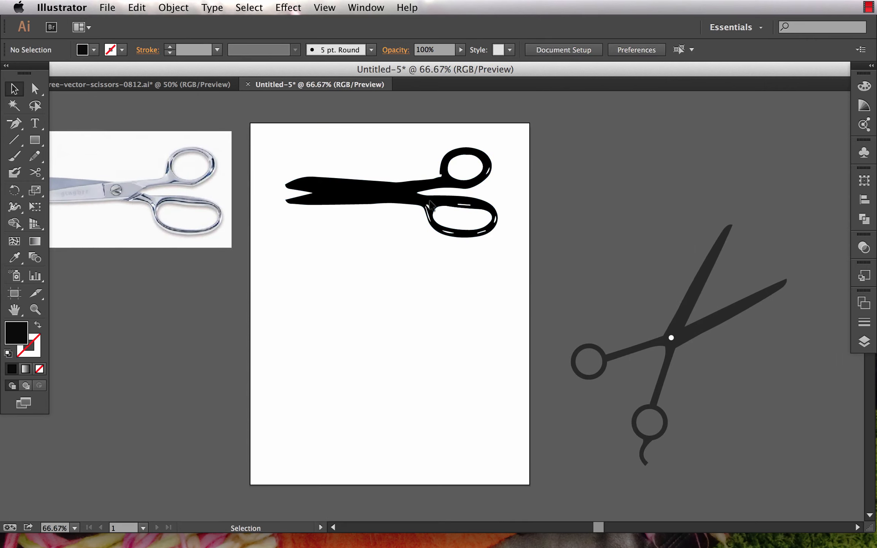
- Try to move the white background shape away from the traced scissors, and undo the move
{"action": "left_click", "coordinate": [430, 206]}
{"action": "key", "text": "z"}
{"action": "left_click_drag", "start_coordinate": [264, 133], "coordinate": [530, 341]}
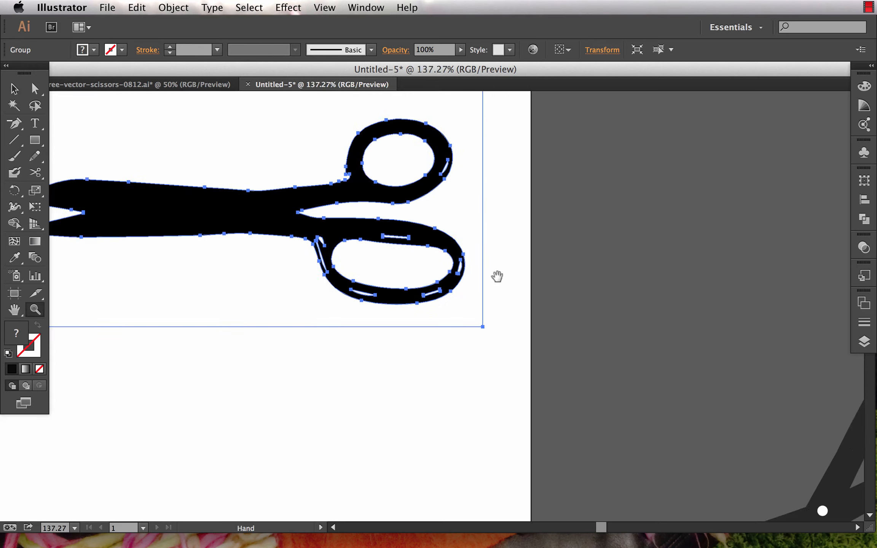
{"action": "left_click_drag", "start_coordinate": [497, 276], "coordinate": [707, 344]}
{"action": "left_click", "coordinate": [707, 296]}
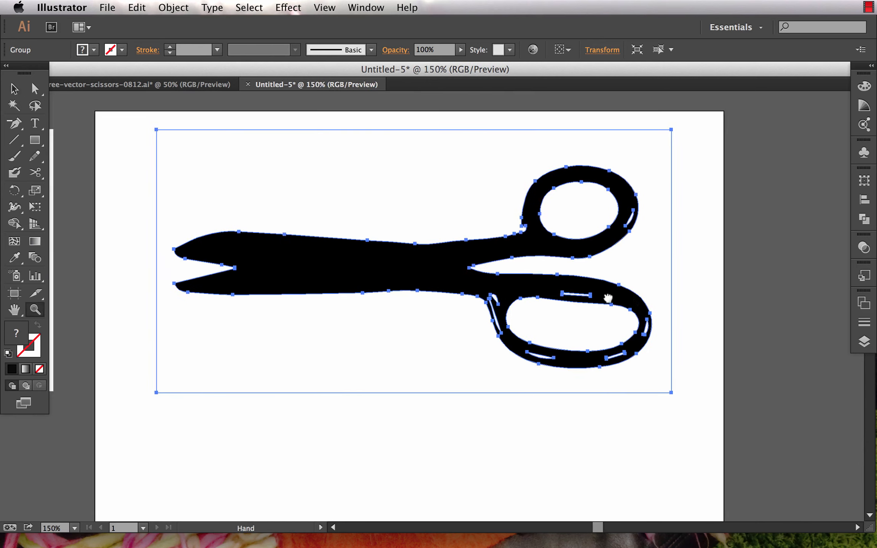
{"action": "left_click_drag", "start_coordinate": [608, 298], "coordinate": [625, 298]}
{"action": "key", "text": "a"}
{"action": "left_click", "coordinate": [457, 450]}
{"action": "left_click", "coordinate": [457, 362]}
{"action": "left_click_drag", "start_coordinate": [452, 332], "coordinate": [406, 391]}
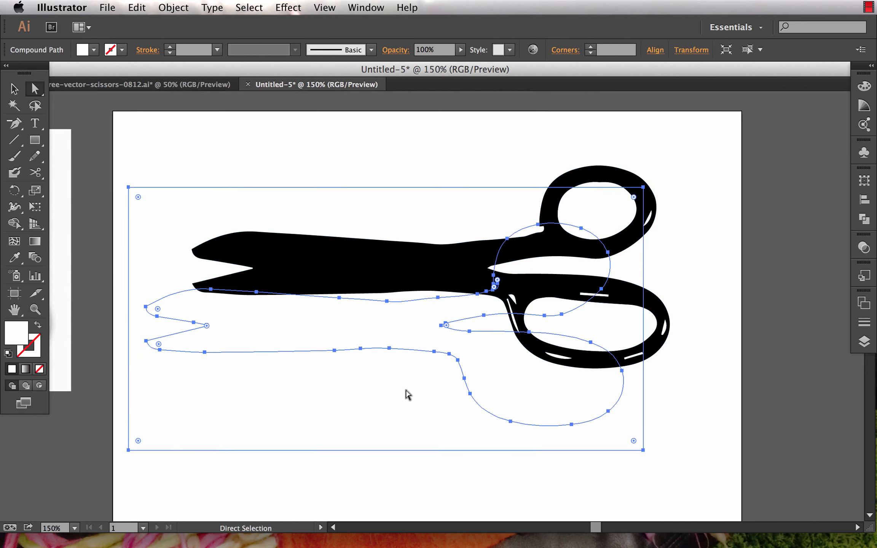
{"action": "key", "text": "cmd+z"}
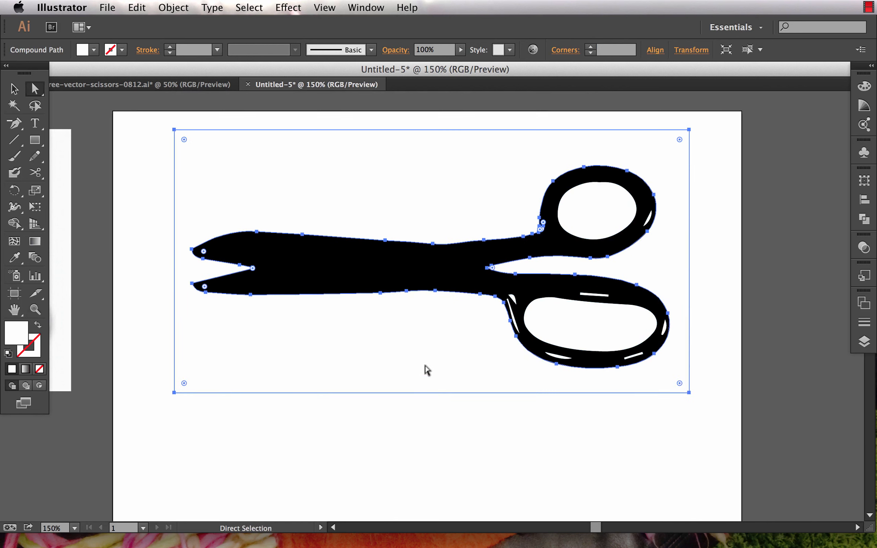
- Select all white areas of the tracing with the Magic Wand and delete them
{"action": "key", "text": "y"}
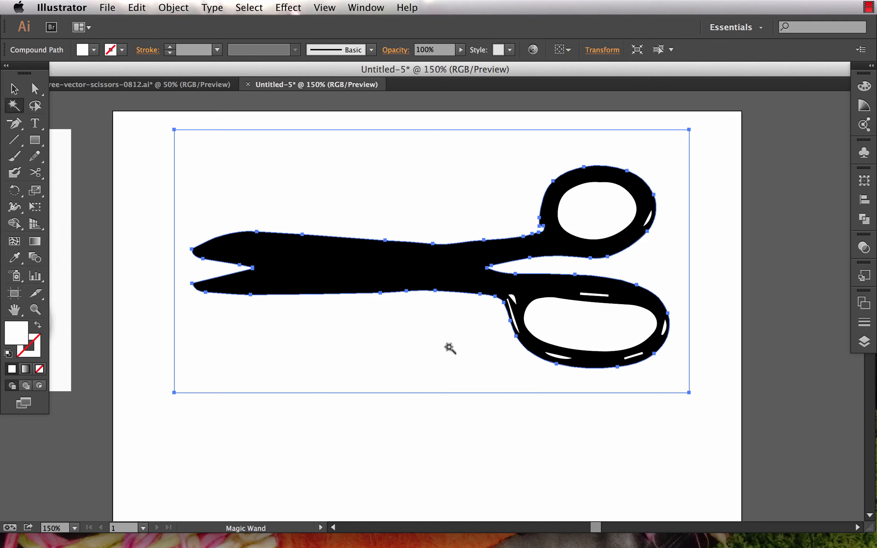
{"action": "left_click", "coordinate": [456, 328]}
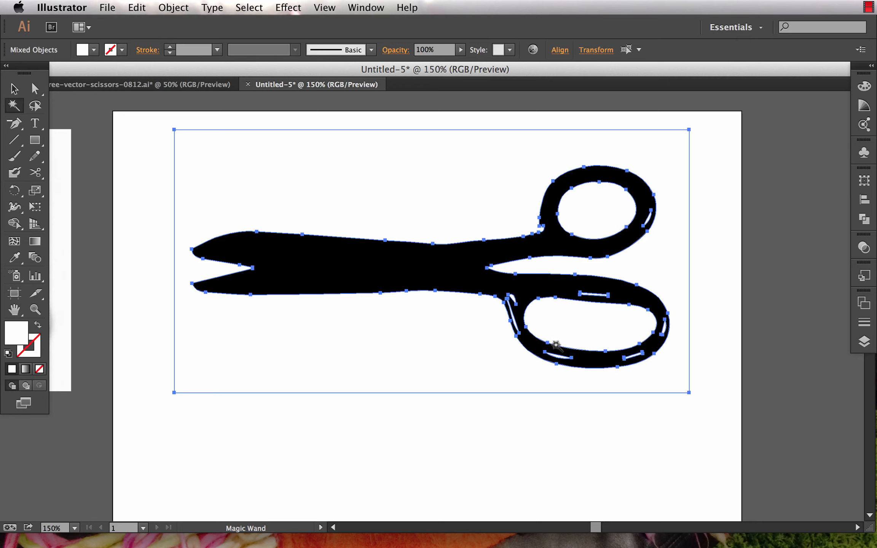
{"action": "left_click", "coordinate": [437, 332]}
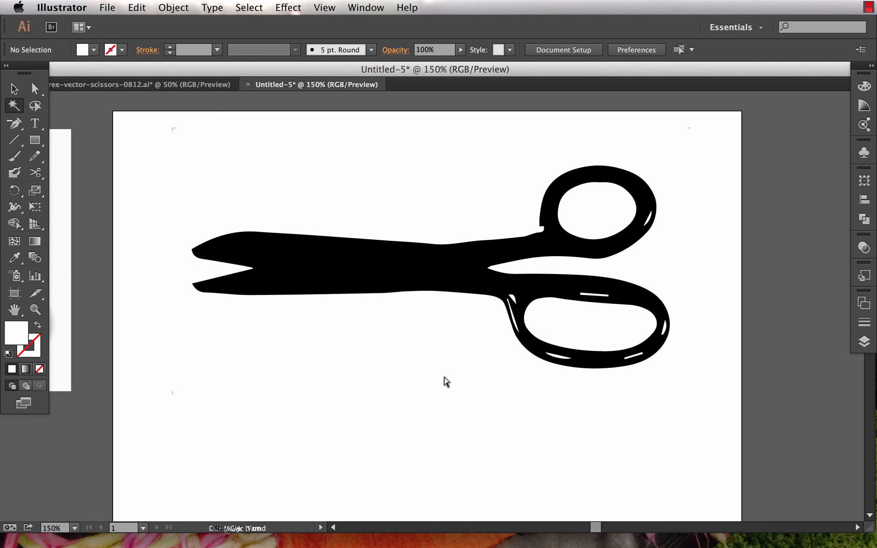
- Move the vector scissors onto the artboard below the traced pair and rotate them horizontally with the blades pointing left
{"action": "key", "text": "super+minus"}
{"action": "left_click_drag", "start_coordinate": [444, 378], "coordinate": [415, 343]}
{"action": "key", "text": "v"}
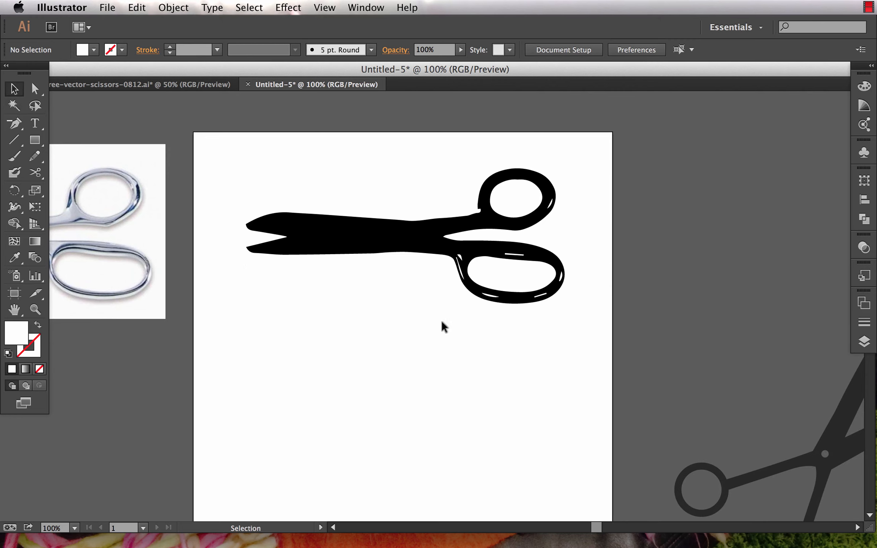
{"action": "left_click_drag", "start_coordinate": [810, 446], "coordinate": [366, 445]}
{"action": "scroll", "coordinate": [465, 400], "scroll_direction": "down", "scroll_amount": 5}
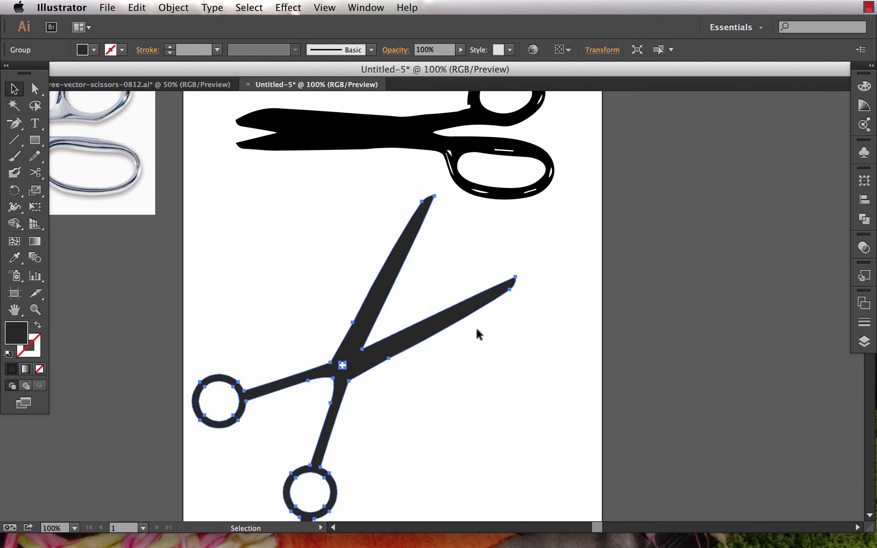
{"action": "left_click_drag", "start_coordinate": [521, 197], "coordinate": [261, 372]}
{"action": "left_click_drag", "start_coordinate": [328, 396], "coordinate": [415, 332]}
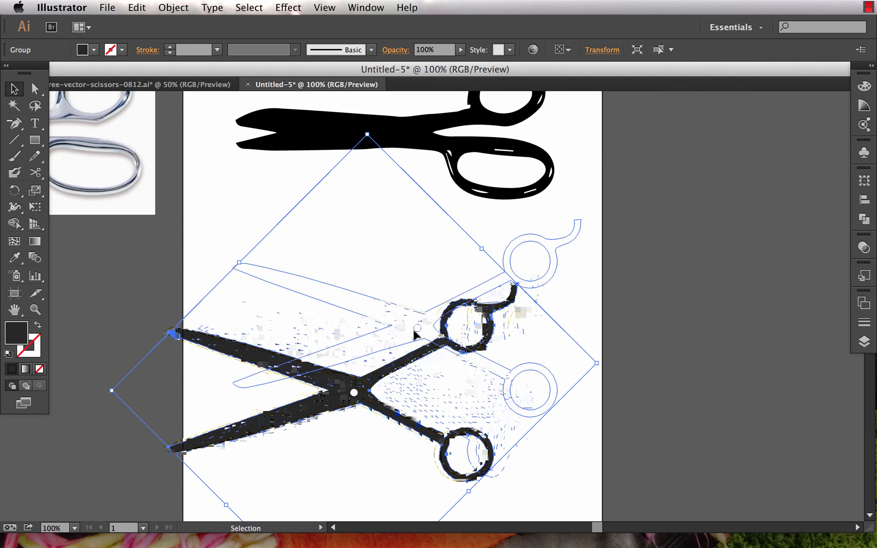
{"action": "key", "text": "space"}
{"action": "left_click_drag", "start_coordinate": [403, 386], "coordinate": [362, 433]}
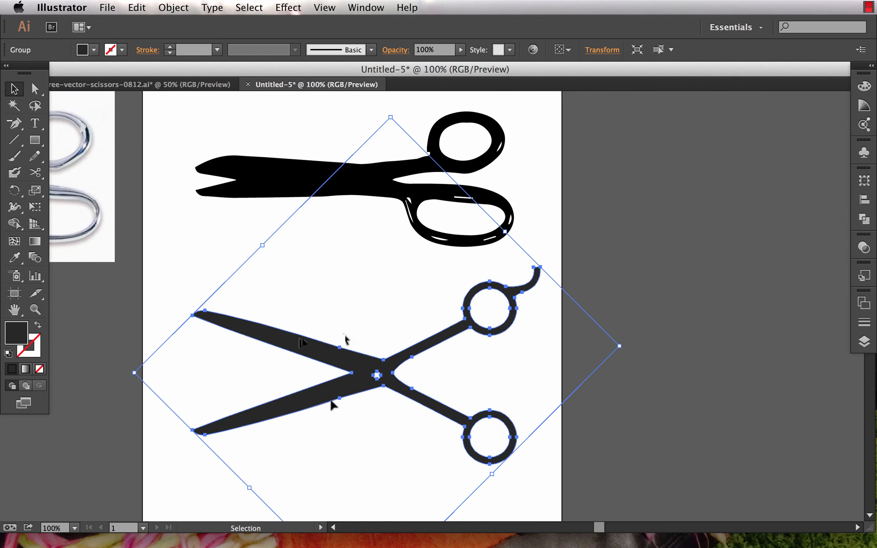
- Delete the handles and leftover anchor points of the lower vector scissors, keeping only the blades and pivot
{"action": "left_click", "coordinate": [405, 306]}
{"action": "key", "text": "a"}
{"action": "left_click_drag", "start_coordinate": [412, 263], "coordinate": [558, 505]}
{"action": "key", "text": "Delete"}
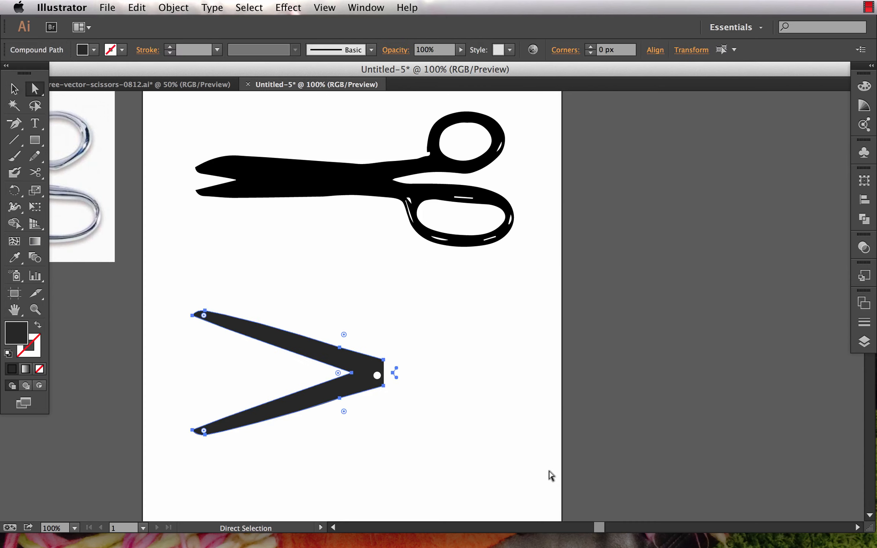
{"action": "left_click_drag", "start_coordinate": [422, 358], "coordinate": [393, 379]}
{"action": "key", "text": "Delete"}
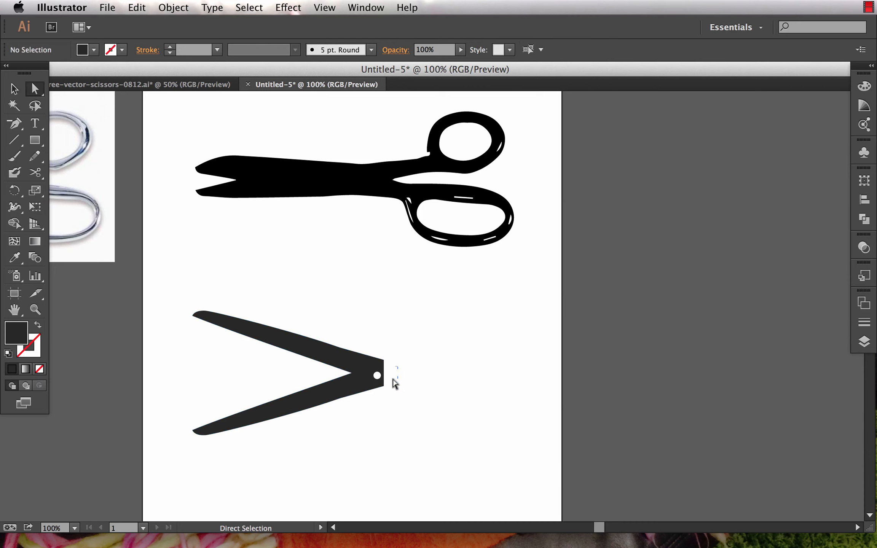
- Delete the blade anchor points of the traced scissors, keeping only the handles
{"action": "scroll", "coordinate": [404, 385], "scroll_direction": "up", "scroll_amount": 3}
{"action": "left_click_drag", "start_coordinate": [199, 173], "coordinate": [361, 282]}
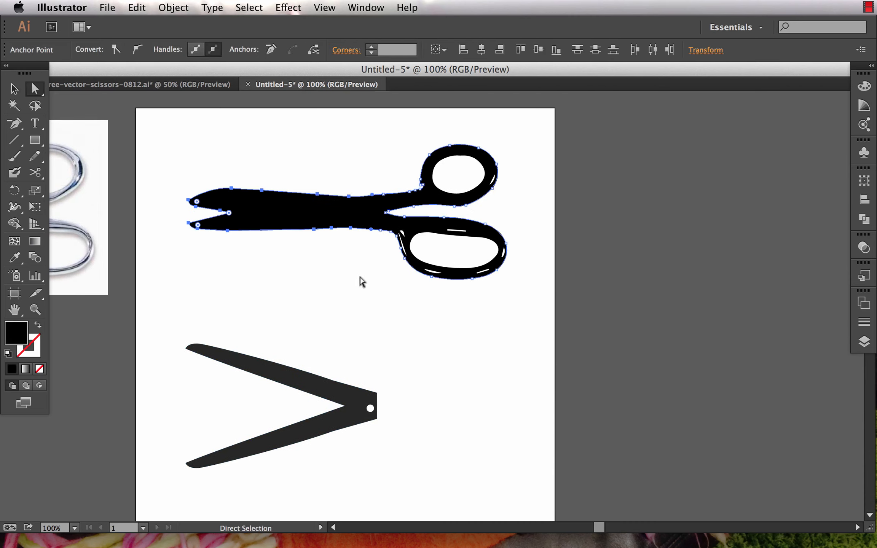
{"action": "key", "text": "Delete"}
{"action": "left_click", "coordinate": [361, 282]}
- Join the two open end points at the cut edge of the traced handles and deselect the path
{"action": "key", "text": "z"}
{"action": "left_click_drag", "start_coordinate": [338, 177], "coordinate": [526, 318]}
{"action": "left_click_drag", "start_coordinate": [416, 331], "coordinate": [406, 403]}
{"action": "key", "text": "a"}
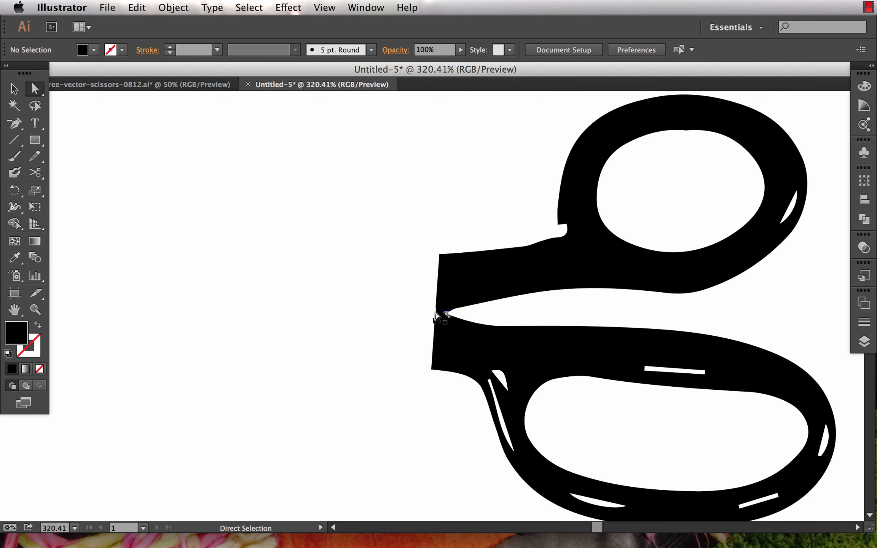
{"action": "left_click", "coordinate": [439, 254]}
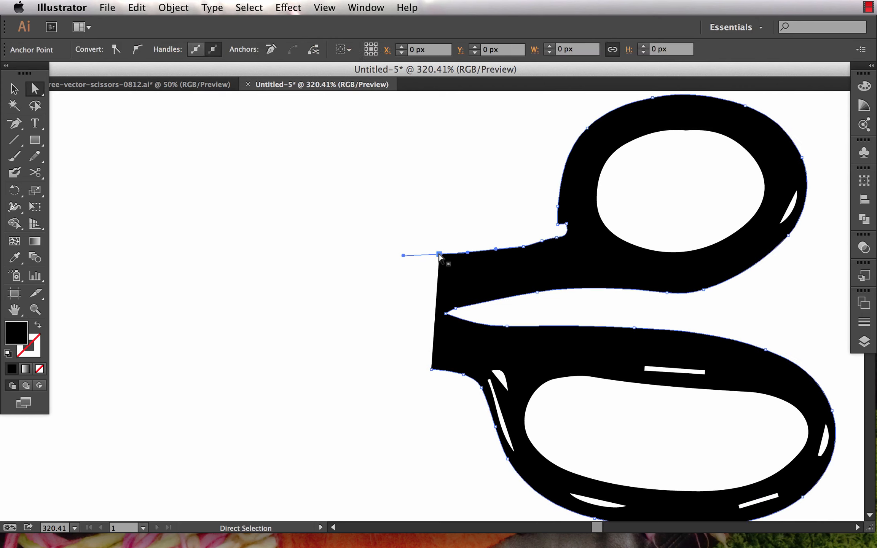
{"action": "left_click", "coordinate": [432, 370], "text": "shift"}
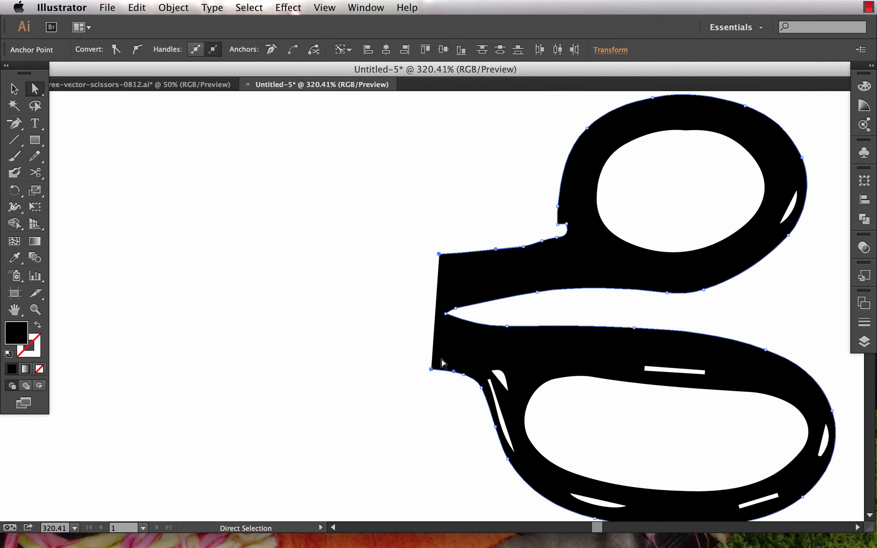
{"action": "key", "text": "super"}
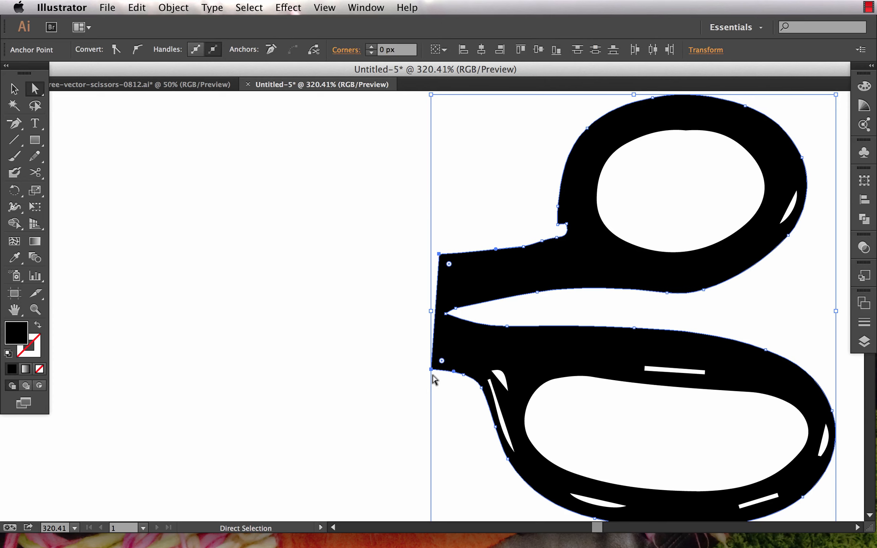
{"action": "left_click", "coordinate": [369, 349]}
- Draw a short straight line through the point where the two traced handles meet, with a black stroke and no fill
{"action": "key", "text": "p"}
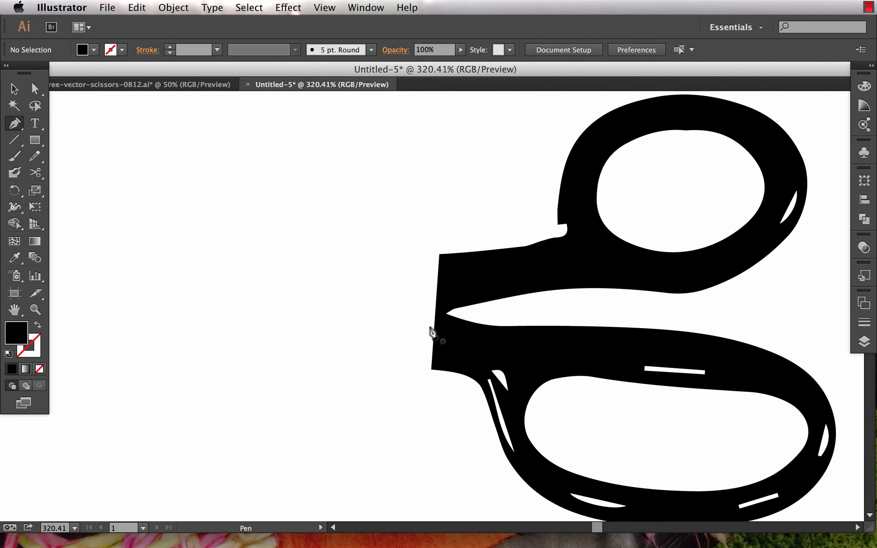
{"action": "left_click_drag", "start_coordinate": [414, 313], "coordinate": [481, 314]}
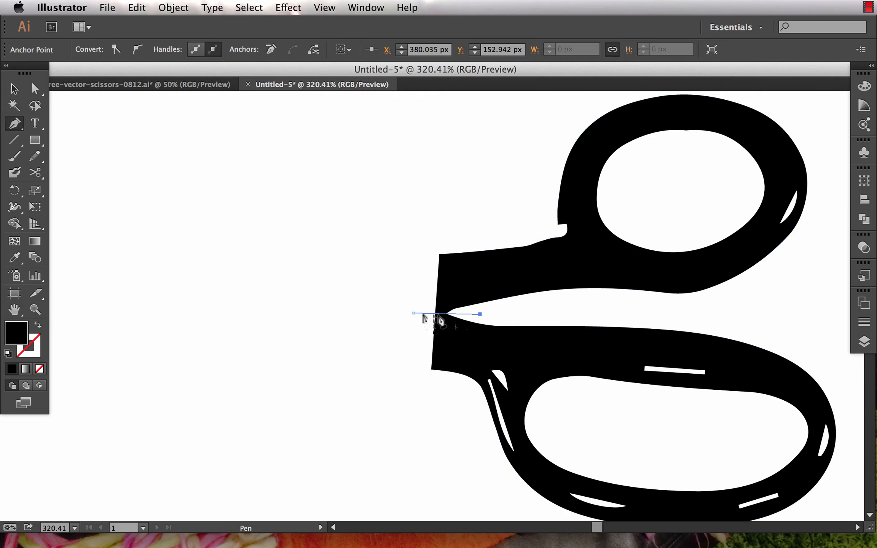
{"action": "left_click", "coordinate": [38, 325]}
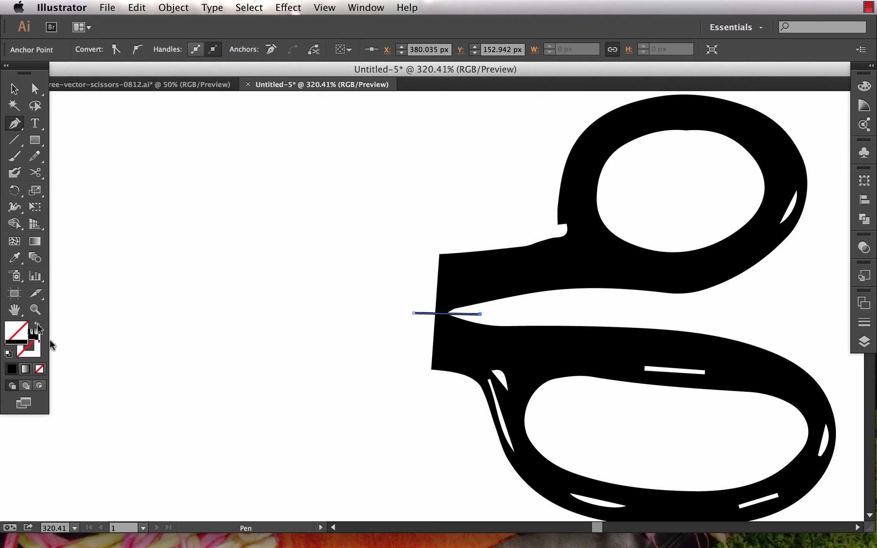
{"action": "left_click", "coordinate": [34, 349]}
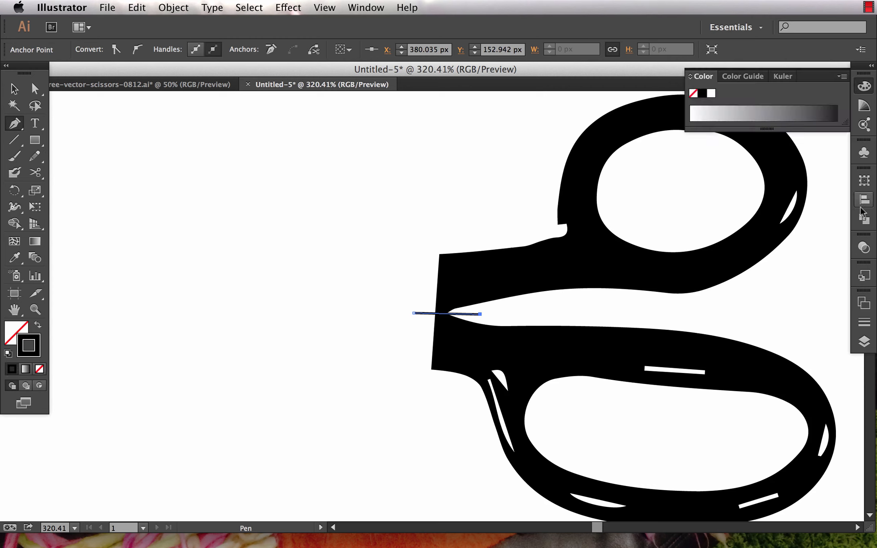
- Divide the traced handles along the line with Pathfinder and ungroup the resulting pieces
{"action": "left_click", "coordinate": [864, 219]}
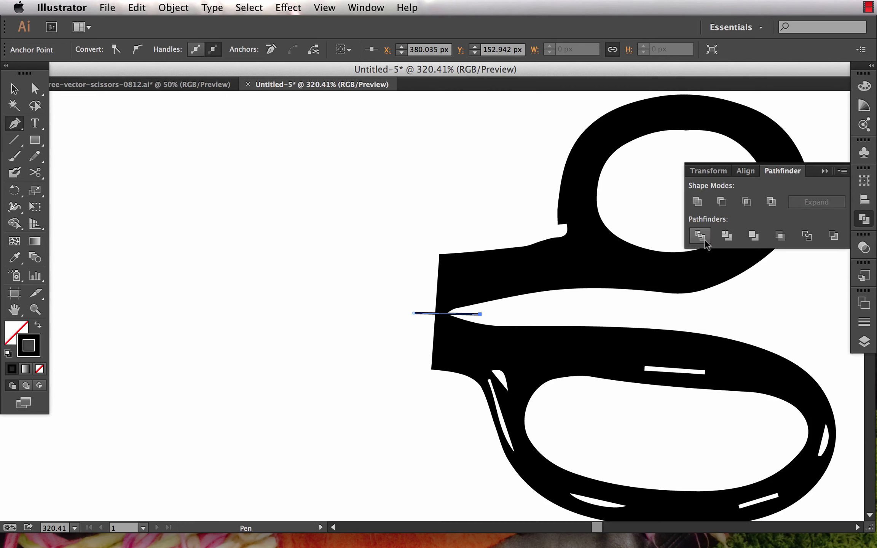
{"action": "key", "text": "v"}
{"action": "left_click_drag", "start_coordinate": [392, 268], "coordinate": [448, 324]}
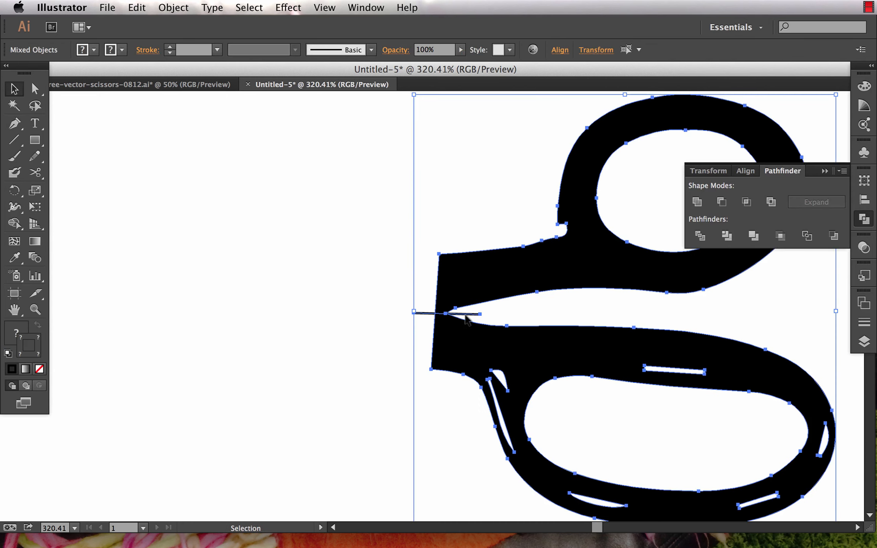
{"action": "left_click", "coordinate": [700, 237]}
{"action": "left_click", "coordinate": [520, 319]}
{"action": "left_click", "coordinate": [474, 351]}
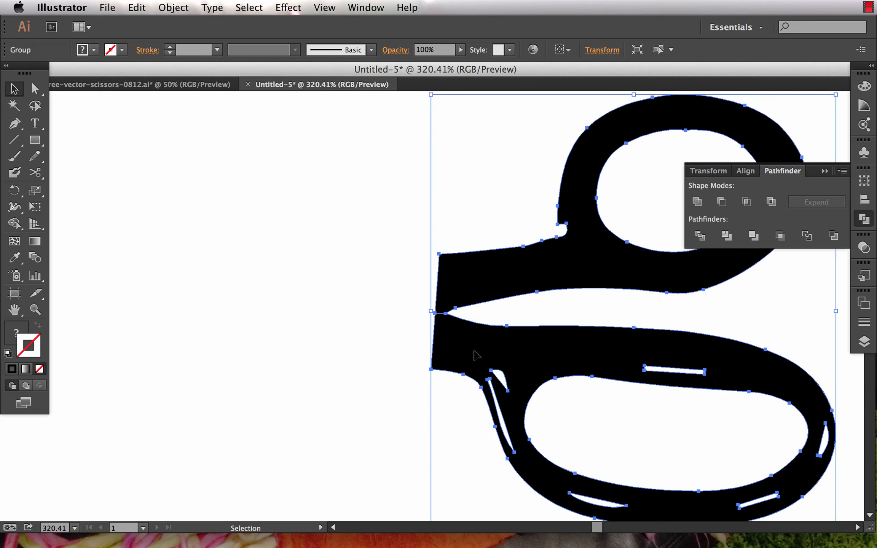
{"action": "key", "text": "shift+super+g"}
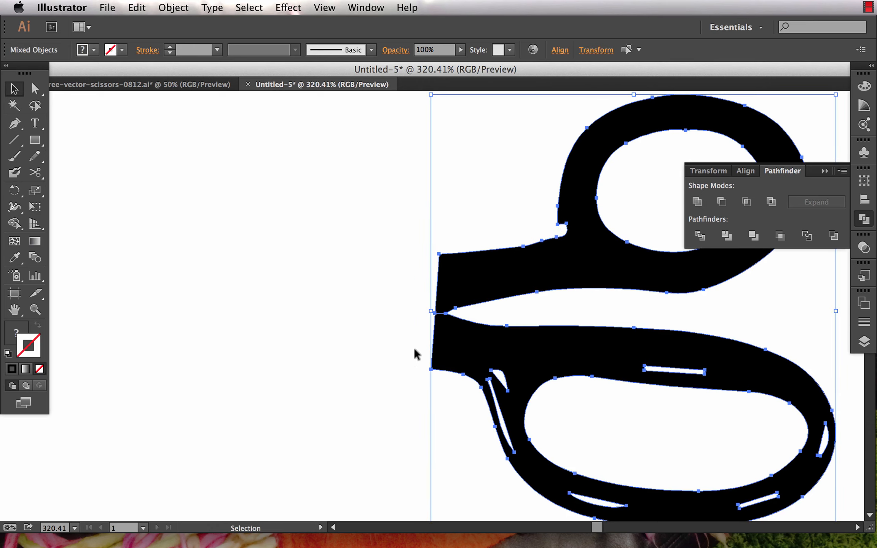
{"action": "left_click", "coordinate": [415, 349]}
- Move the lower handle down to separate it from the upper handle
{"action": "left_click", "coordinate": [487, 336]}
{"action": "left_click_drag", "start_coordinate": [534, 343], "coordinate": [536, 381]}
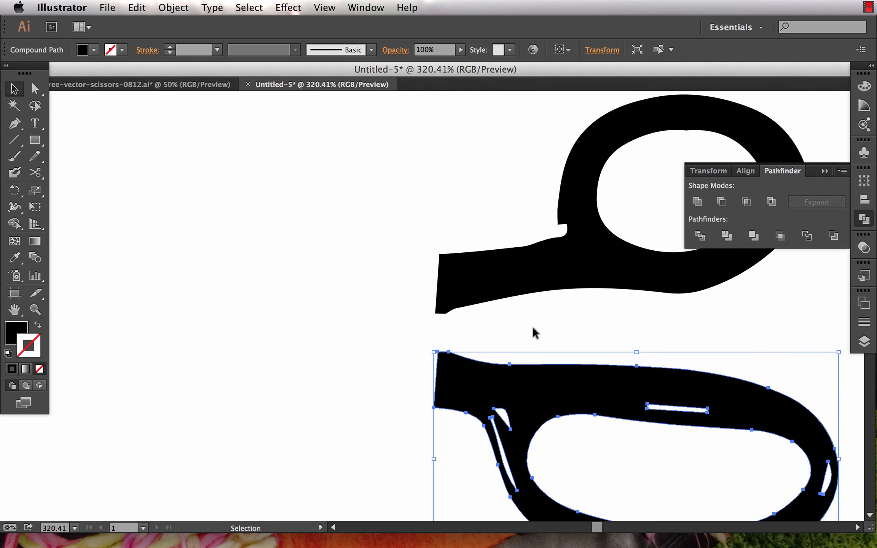
{"action": "left_click", "coordinate": [532, 326]}
- Move both handles down beside the pivot end of the blades, one above the other
{"action": "key", "text": "super+minus"}
{"action": "key", "text": "super+minus"}
{"action": "key", "text": "super+minus"}
{"action": "key", "text": "super+minus"}
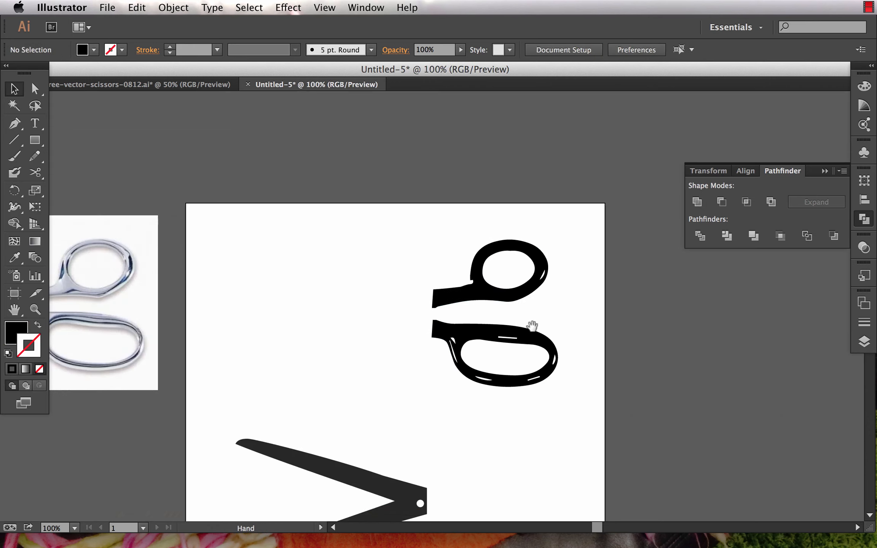
{"action": "left_click_drag", "start_coordinate": [532, 329], "coordinate": [537, 285]}
{"action": "left_click_drag", "start_coordinate": [464, 266], "coordinate": [462, 442]}
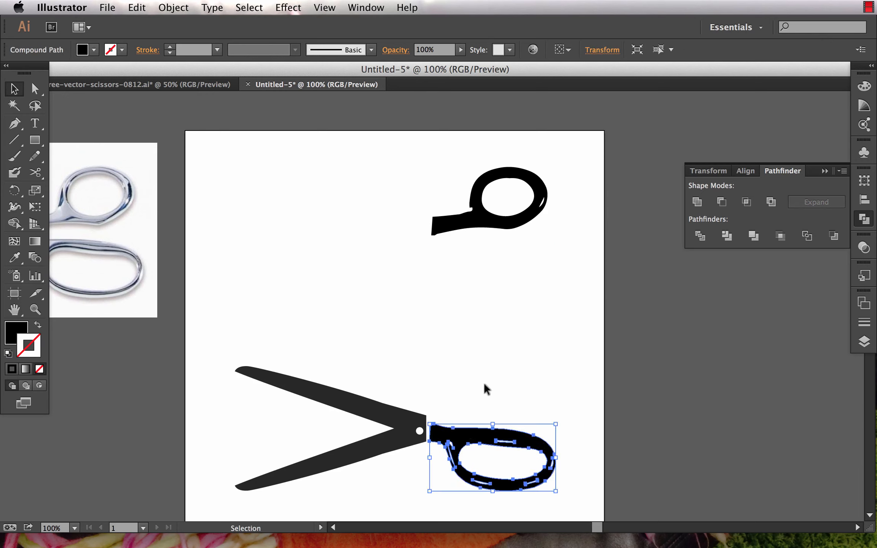
{"action": "left_click", "coordinate": [455, 242]}
{"action": "left_click_drag", "start_coordinate": [462, 216], "coordinate": [473, 386]}
{"action": "left_click_drag", "start_coordinate": [457, 407], "coordinate": [457, 408]}
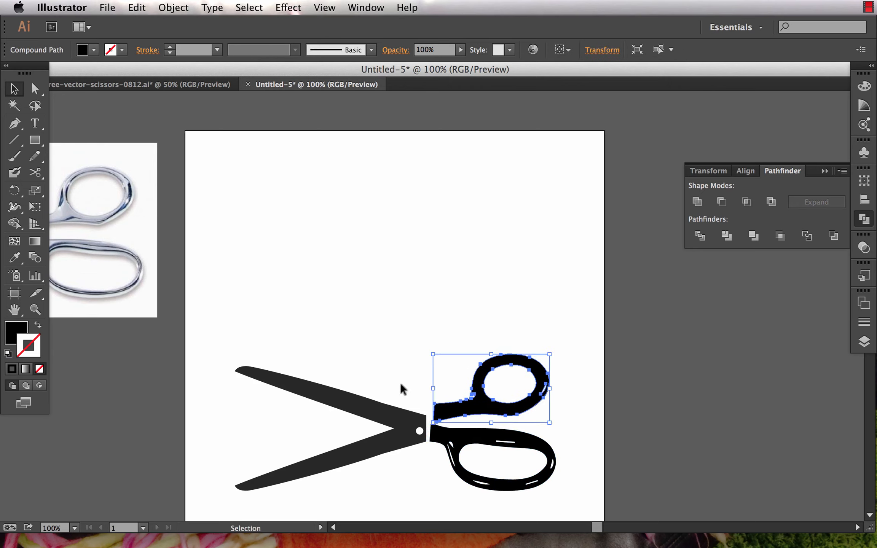
- Rotate the upper handle slightly counterclockwise and place its cut end against the upper corner of the blades' pivot end
{"action": "key", "text": "z"}
{"action": "left_click_drag", "start_coordinate": [232, 323], "coordinate": [583, 468]}
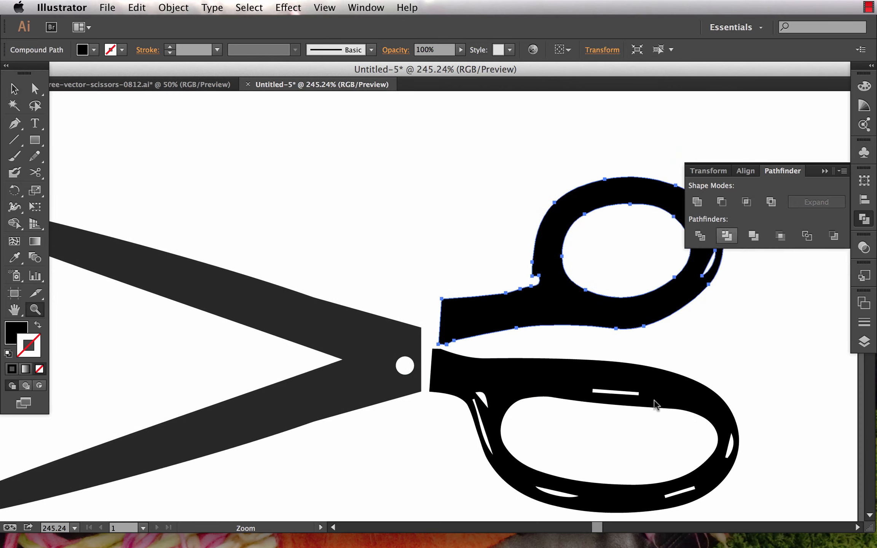
{"action": "left_click", "coordinate": [825, 171]}
{"action": "key", "text": "v"}
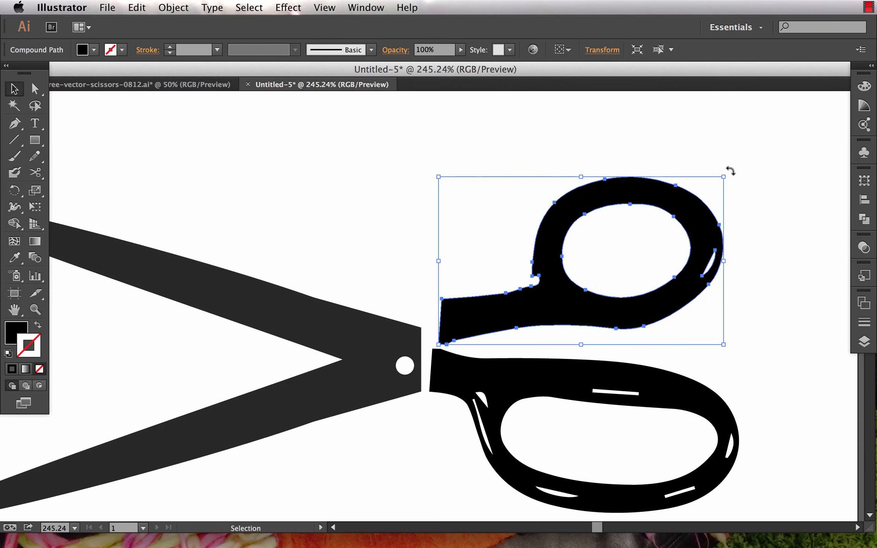
{"action": "left_click_drag", "start_coordinate": [730, 171], "coordinate": [716, 154]}
{"action": "left_click_drag", "start_coordinate": [571, 310], "coordinate": [542, 317]}
{"action": "key", "text": "super+shift+a"}
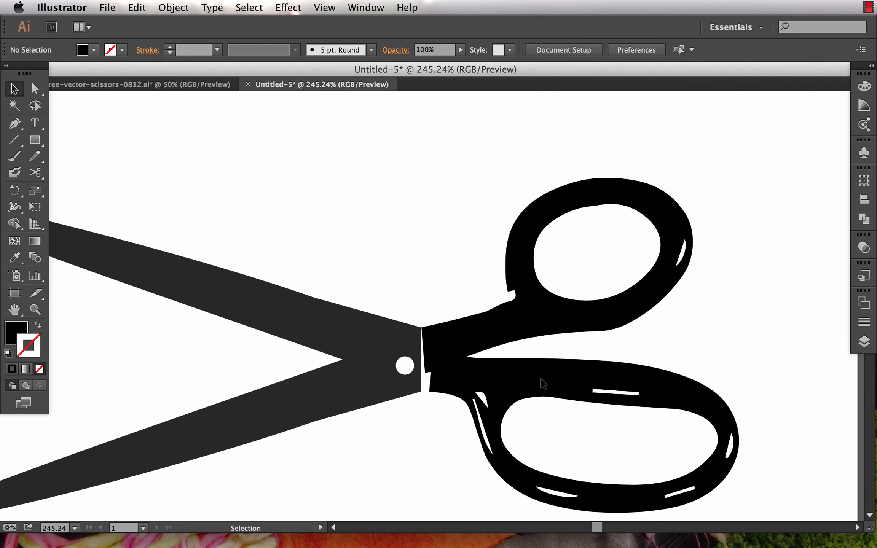
- Rotate the lower handle clockwise and place its cut end against the lower corner of the blades' pivot end
{"action": "left_click", "coordinate": [540, 378]}
{"action": "left_click_drag", "start_coordinate": [754, 344], "coordinate": [758, 376]}
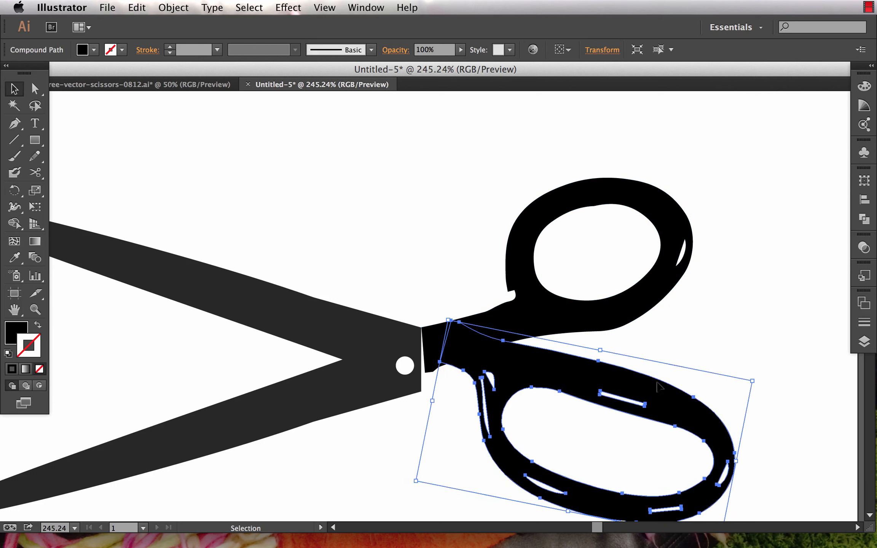
{"action": "left_click_drag", "start_coordinate": [535, 376], "coordinate": [512, 407]}
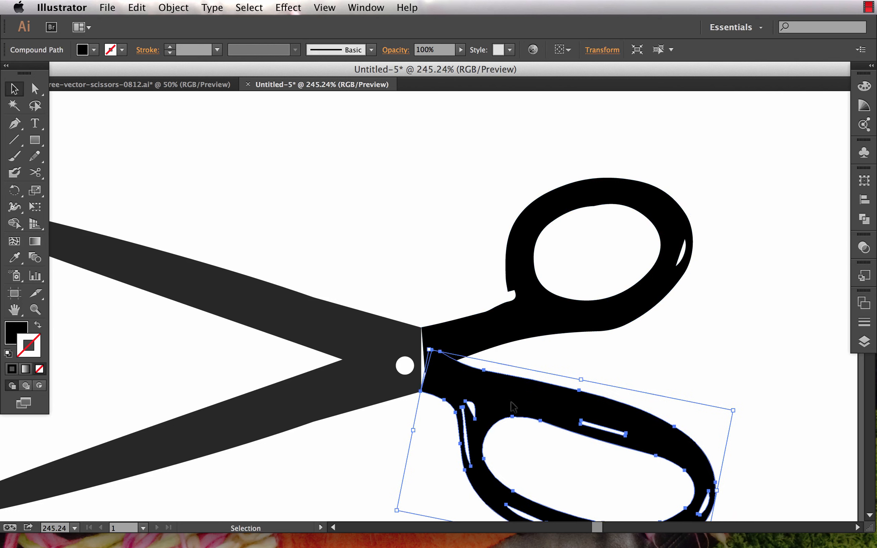
{"action": "left_click", "coordinate": [660, 361]}
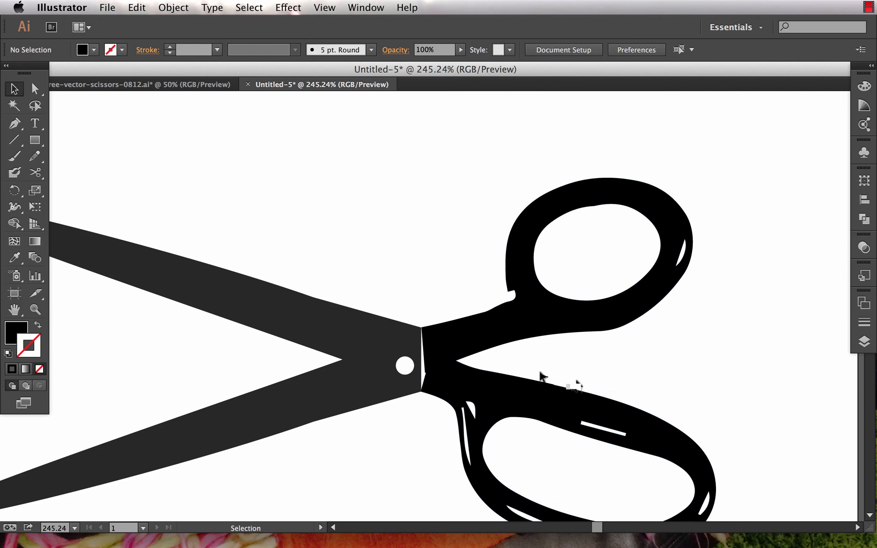
- Fine-position the upper handle so its corner point meets the upper corner of the blades exactly
{"action": "key", "text": "z"}
{"action": "left_click_drag", "start_coordinate": [400, 312], "coordinate": [489, 405]}
{"action": "key", "text": "v"}
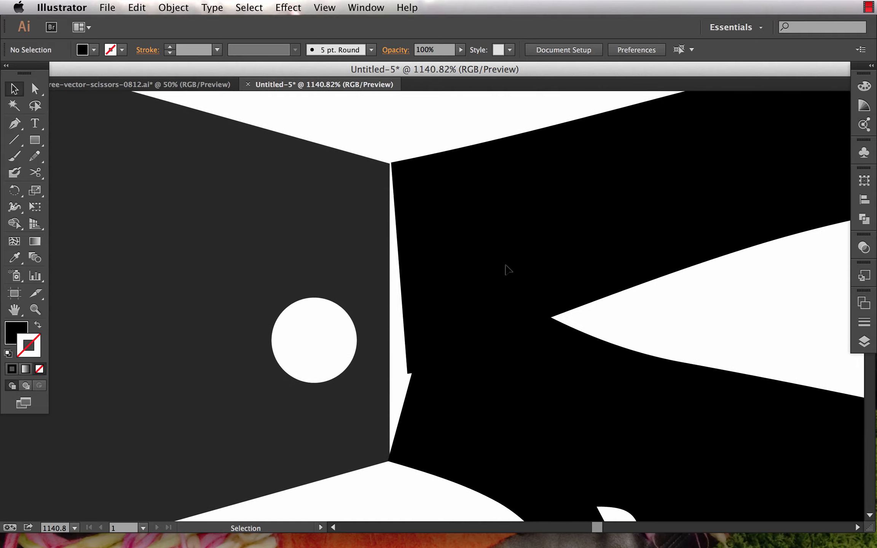
{"action": "left_click", "coordinate": [502, 270]}
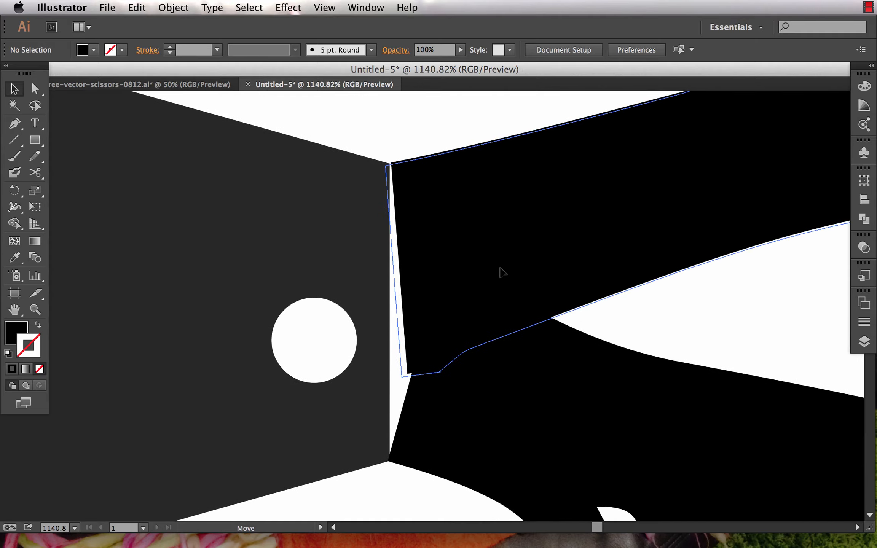
{"action": "left_click", "coordinate": [401, 159]}
{"action": "key", "text": "z"}
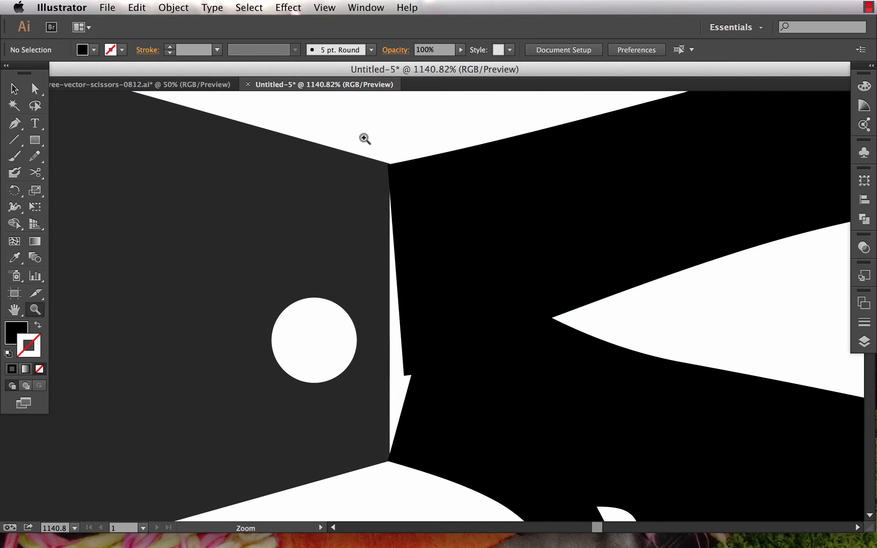
{"action": "left_click_drag", "start_coordinate": [364, 137], "coordinate": [442, 228]}
{"action": "key", "text": "v"}
{"action": "left_click_drag", "start_coordinate": [474, 298], "coordinate": [493, 306]}
{"action": "left_click", "coordinate": [407, 171]}
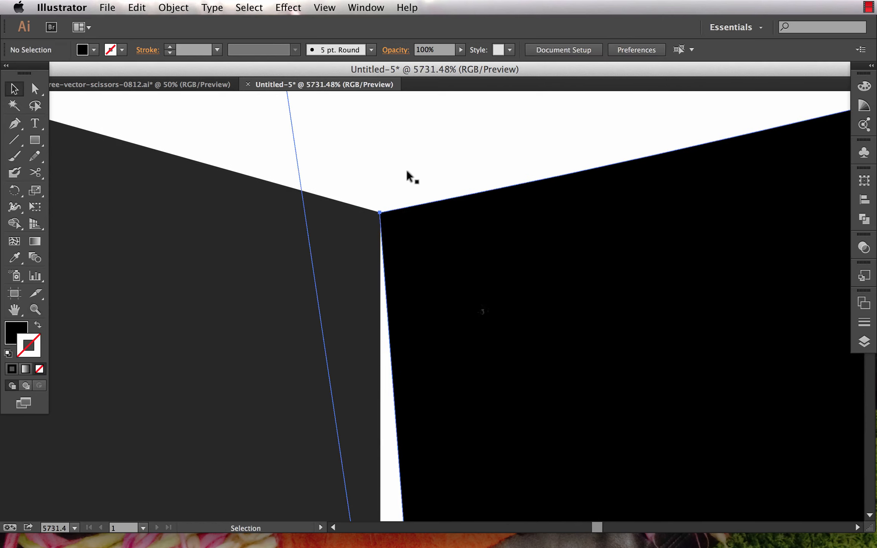
{"action": "left_click_drag", "start_coordinate": [428, 245], "coordinate": [428, 246]}
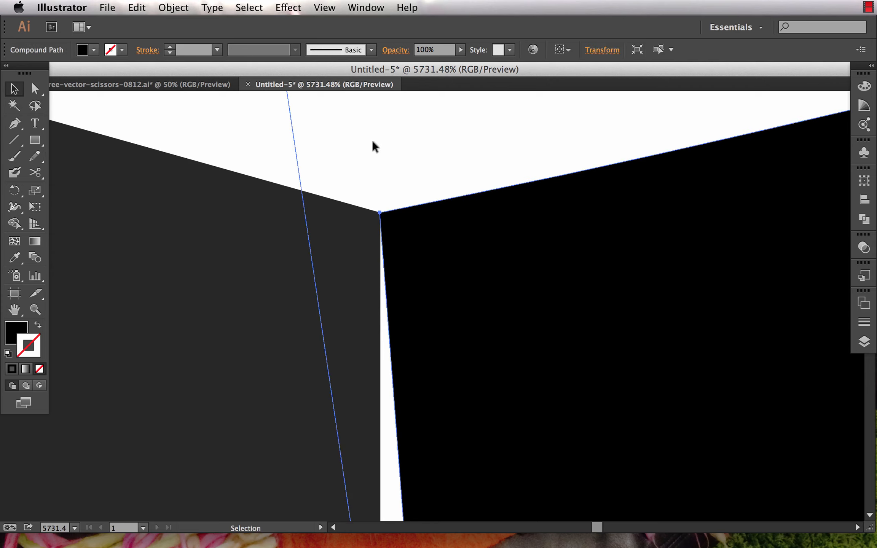
{"action": "left_click", "coordinate": [372, 141]}
- Examine the joint between blades and handles down to the lower handle's corner
{"action": "key", "text": "space"}
{"action": "left_click_drag", "start_coordinate": [438, 400], "coordinate": [438, 209]}
{"action": "left_click_drag", "start_coordinate": [444, 434], "coordinate": [441, 198]}
{"action": "left_click_drag", "start_coordinate": [445, 502], "coordinate": [444, 319]}
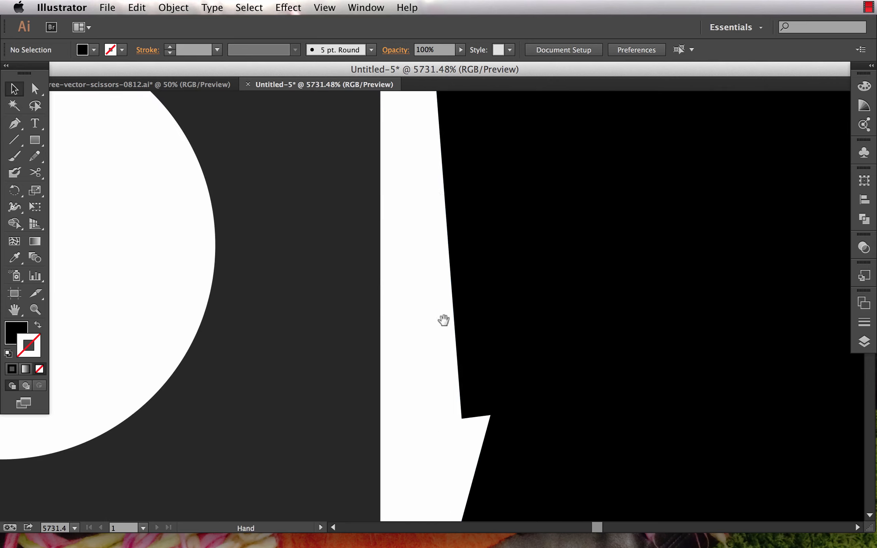
{"action": "left_click_drag", "start_coordinate": [451, 465], "coordinate": [472, 223]}
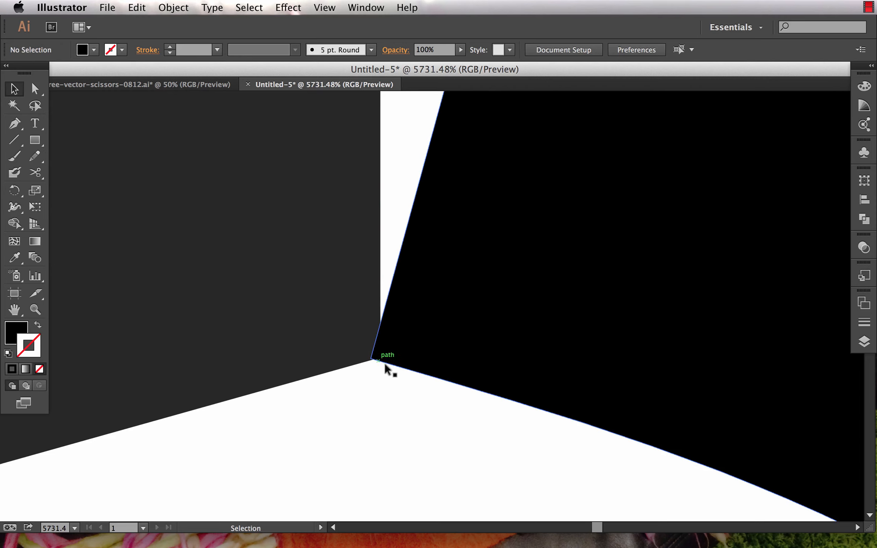
{"action": "key", "text": "super+minus"}
{"action": "key", "text": "super+minus"}
{"action": "key", "text": "super+minus"}
{"action": "key", "text": "super+minus"}
{"action": "key", "text": "super+minus"}
{"action": "key", "text": "super+minus"}
{"action": "key", "text": "super+minus"}
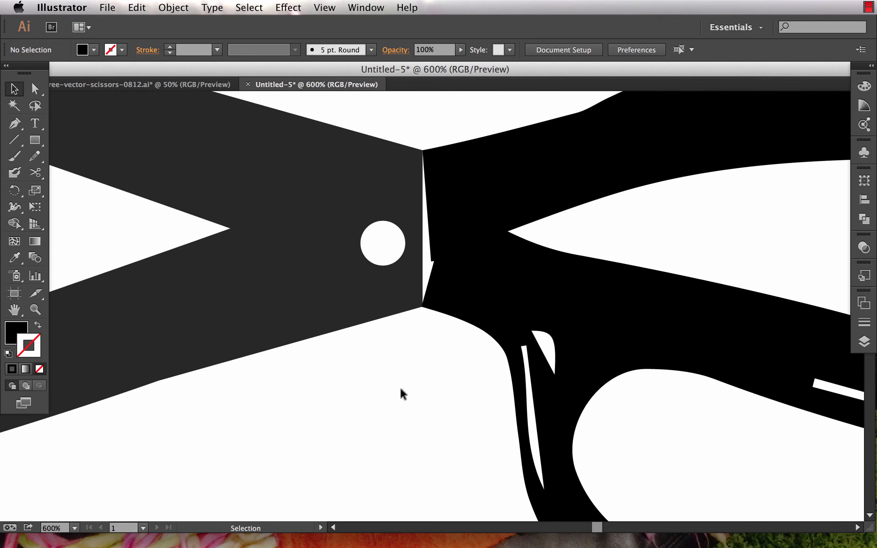
- Draw a closed four-sided black patch with the Pen tool over the gap between the blades and the handles
{"action": "key", "text": "space"}
{"action": "left_click_drag", "start_coordinate": [400, 388], "coordinate": [391, 446]}
{"action": "left_click_drag", "start_coordinate": [422, 407], "coordinate": [425, 428]}
{"action": "key", "text": "p"}
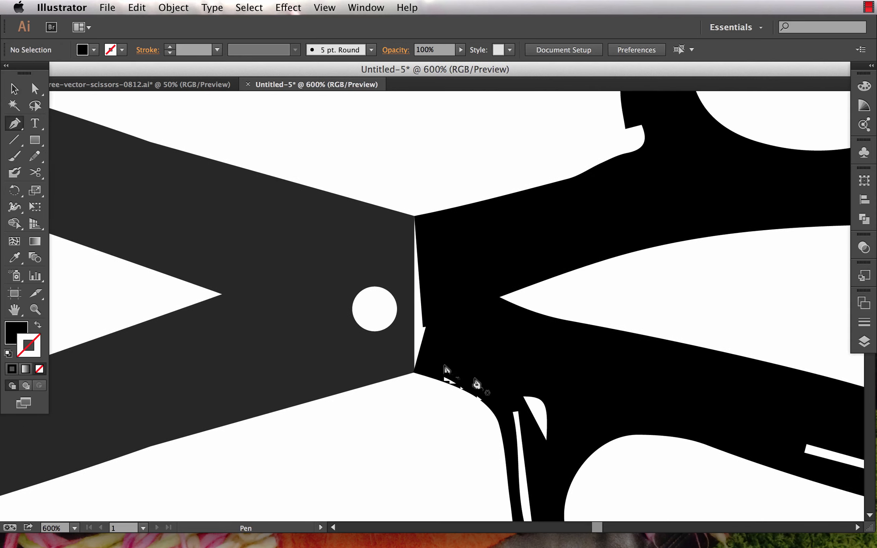
{"action": "left_click", "coordinate": [405, 218]}
{"action": "left_click", "coordinate": [423, 217]}
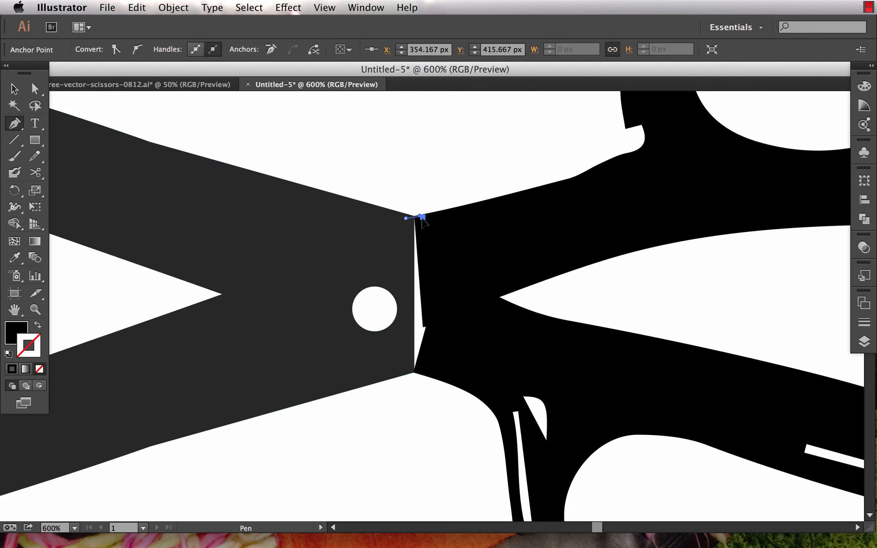
{"action": "left_click", "coordinate": [425, 373]}
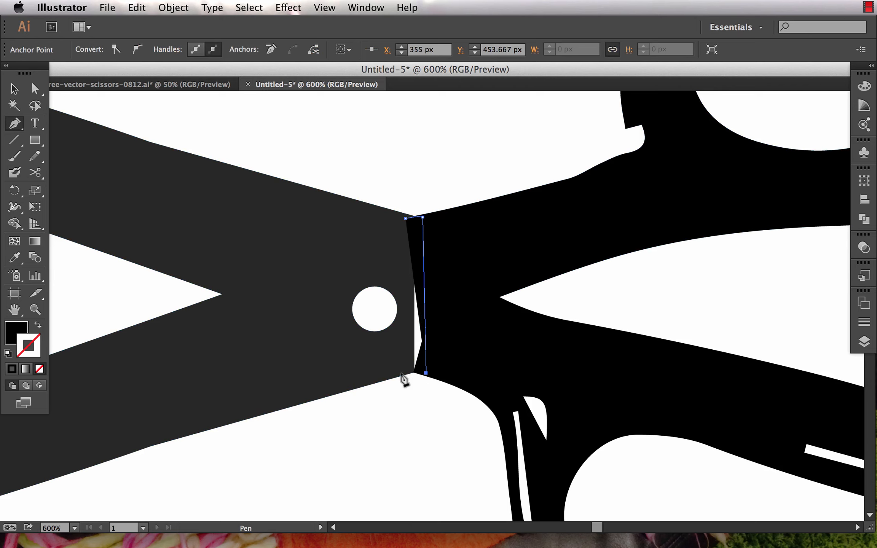
{"action": "left_click", "coordinate": [401, 373]}
{"action": "left_click", "coordinate": [405, 218]}
{"action": "left_click", "coordinate": [418, 171]}
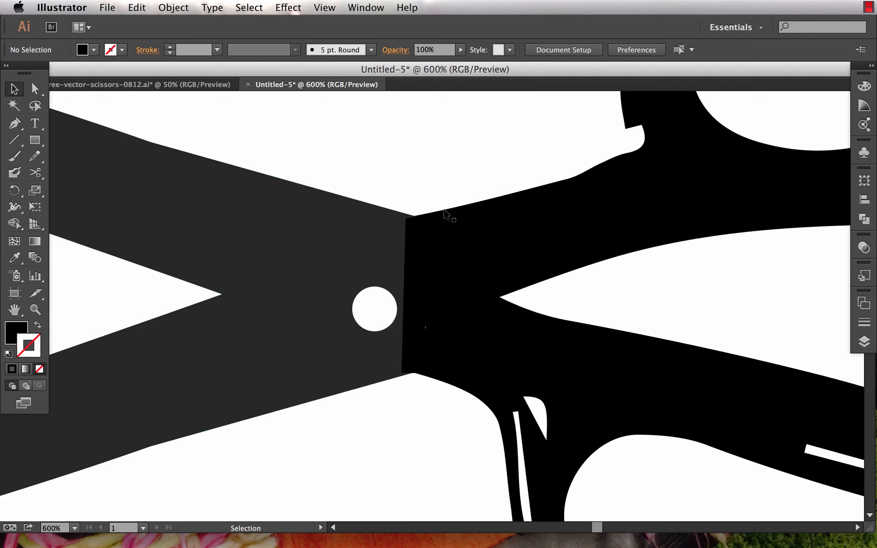
- Check the lower-right anchor point of the patch covering the joint
{"action": "left_click", "coordinate": [415, 320]}
{"action": "key", "text": "a"}
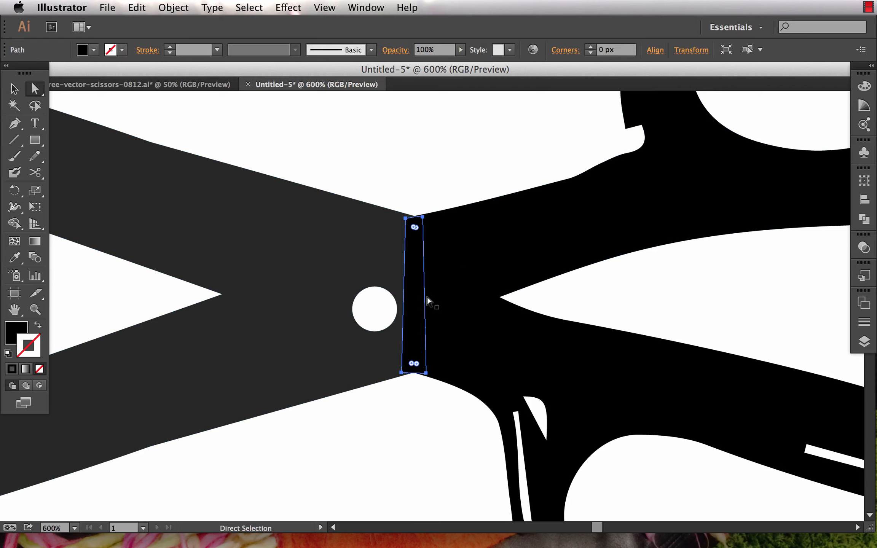
{"action": "left_click", "coordinate": [426, 373]}
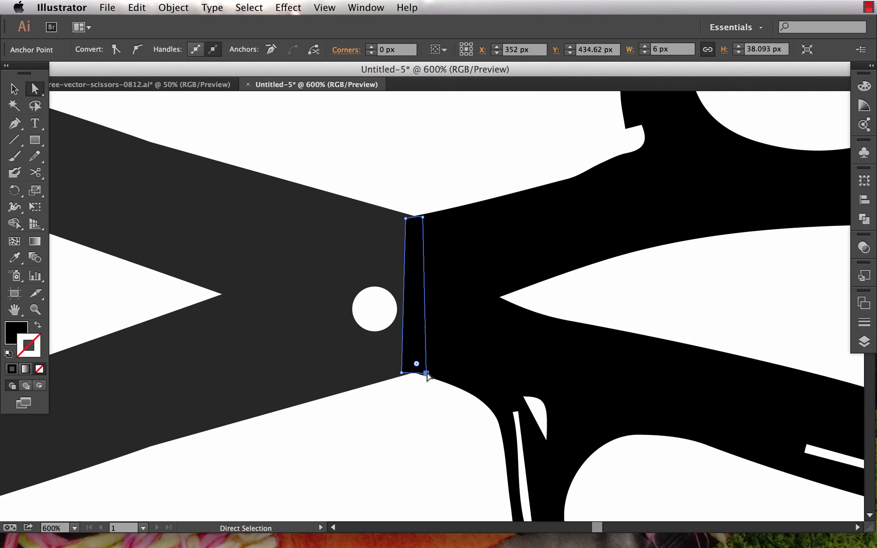
{"action": "left_click", "coordinate": [429, 410]}
- Select the blades, both handles and the patch together
{"action": "key", "text": "super+minus"}
{"action": "key", "text": "super+minus"}
{"action": "key", "text": "super+minus"}
{"action": "key", "text": "super+minus"}
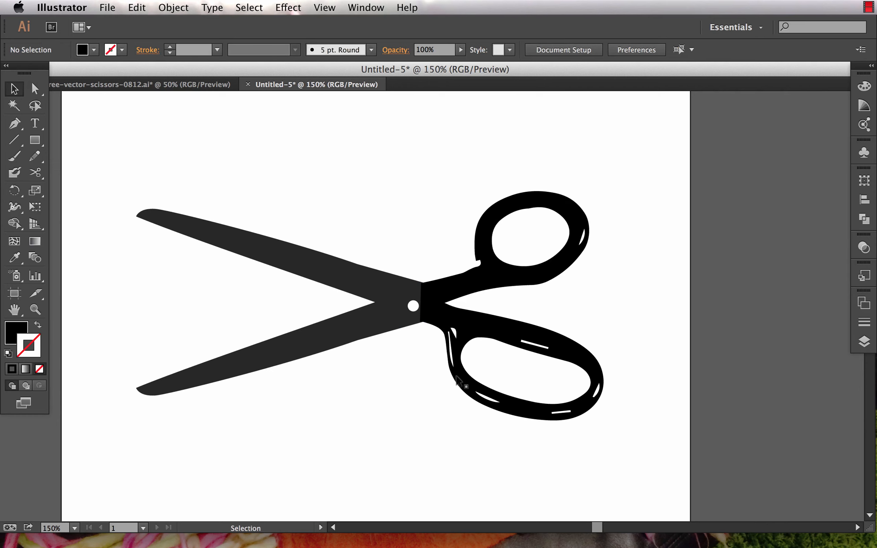
{"action": "left_click_drag", "start_coordinate": [471, 311], "coordinate": [368, 244]}
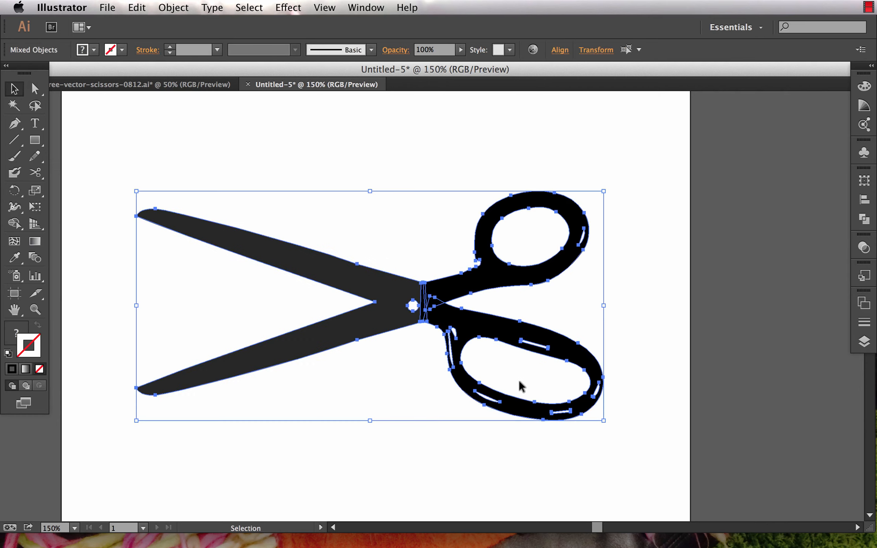
{"action": "scroll", "coordinate": [519, 380], "scroll_direction": "up", "scroll_amount": 1}
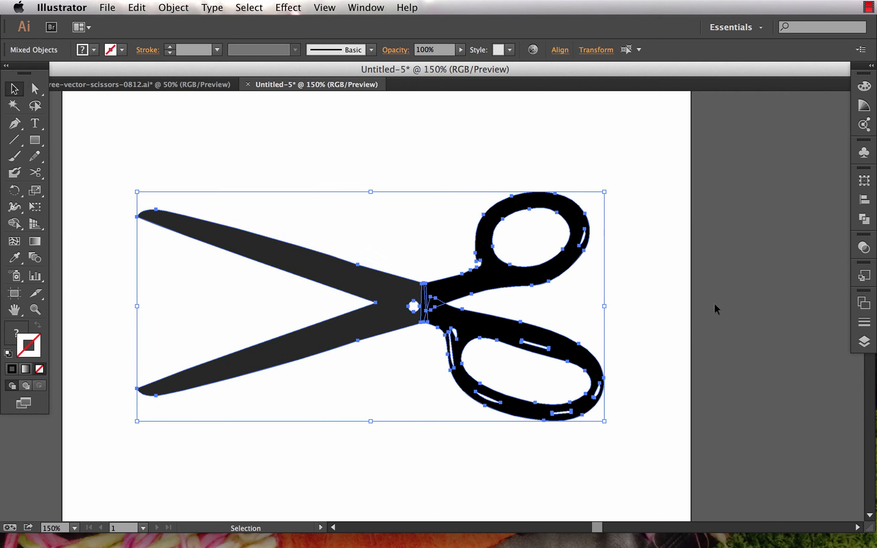
- Unite the selected blades, handles and joint patch into a single shape with the Pathfinder, and deselect it
{"action": "scroll", "coordinate": [740, 269], "scroll_direction": "down", "scroll_amount": 1}
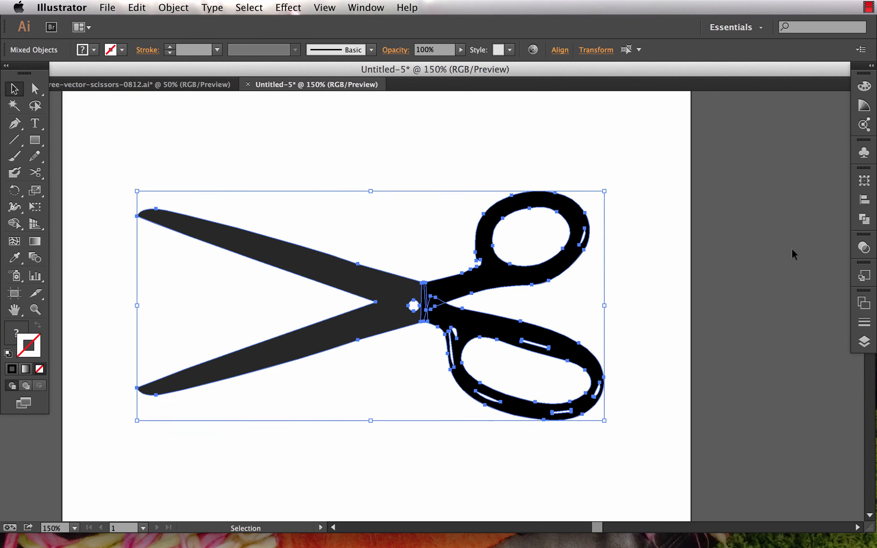
{"action": "left_click", "coordinate": [864, 219]}
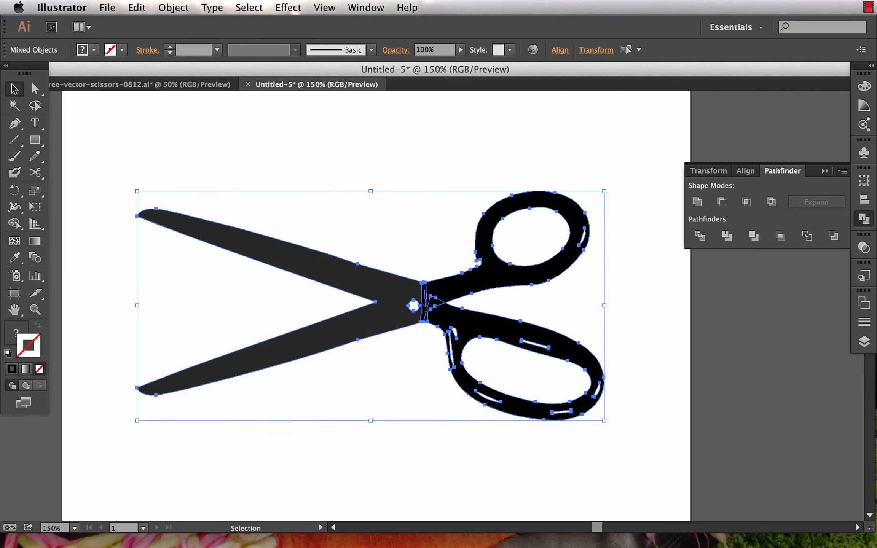
{"action": "left_click", "coordinate": [697, 202]}
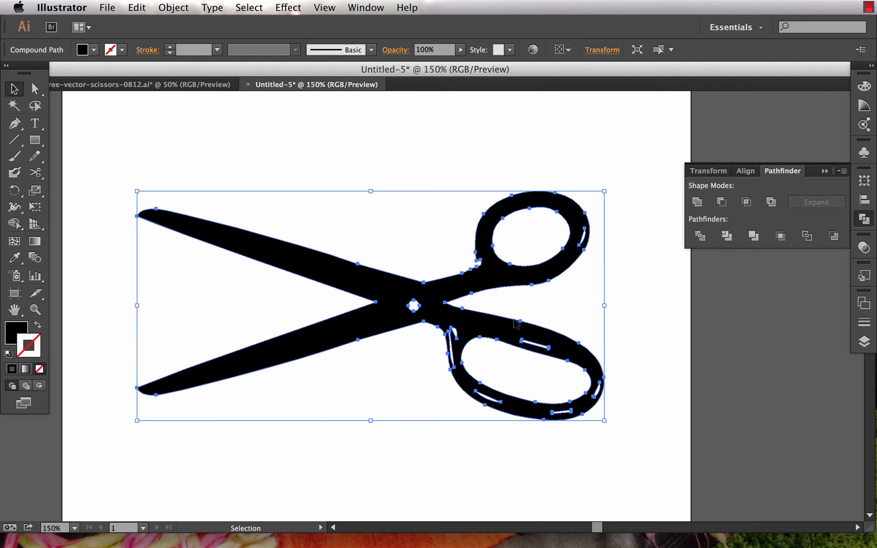
{"action": "left_click", "coordinate": [547, 304]}
- Delete the white highlight cutouts from the upper handle, the lower handle's upper edge and the lower handle's area near the pivot
{"action": "key", "text": "z"}
{"action": "left_click_drag", "start_coordinate": [384, 189], "coordinate": [639, 443]}
{"action": "key", "text": "a"}
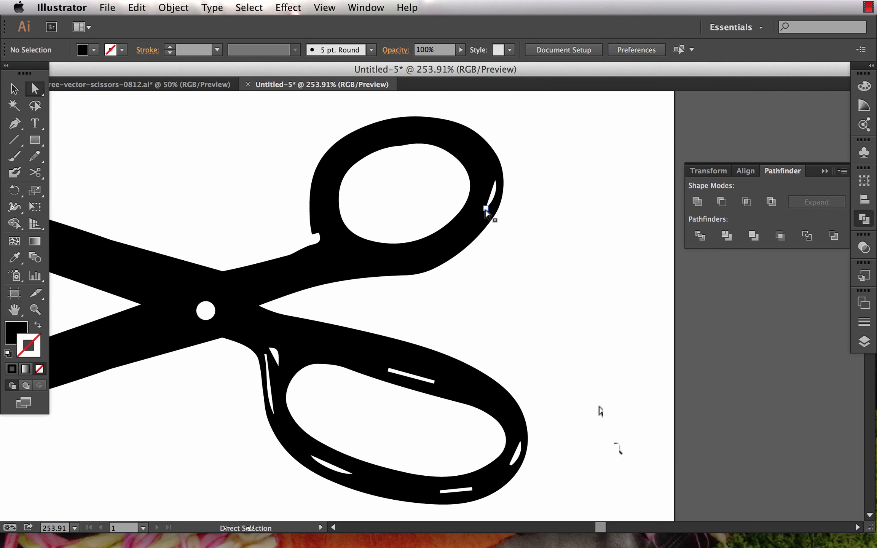
{"action": "left_click", "coordinate": [485, 209]}
{"action": "key", "text": "Delete"}
{"action": "key", "text": "Delete"}
{"action": "left_click", "coordinate": [436, 389]}
{"action": "key", "text": "Delete"}
{"action": "key", "text": "Delete"}
{"action": "left_click", "coordinate": [276, 357]}
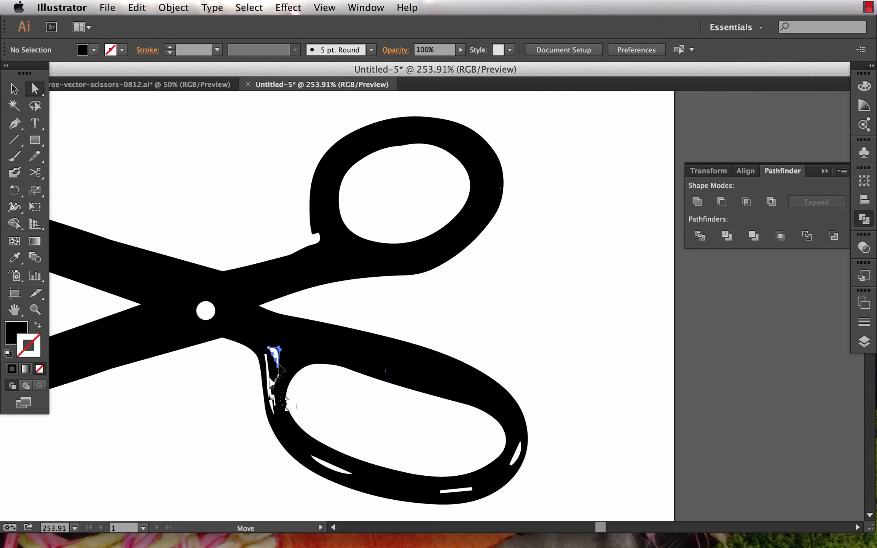
{"action": "key", "text": "Delete"}
{"action": "key", "text": "Delete"}
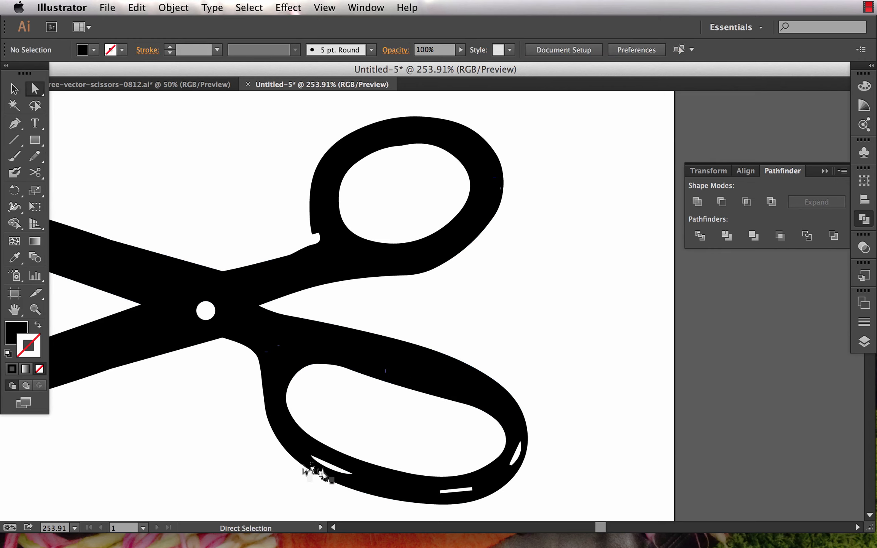
- Delete the remaining white highlight cutouts along the lower handle's bottom edge and at its outer end
{"action": "left_click", "coordinate": [318, 469]}
{"action": "key", "text": "Delete"}
{"action": "key", "text": "Delete"}
{"action": "left_click", "coordinate": [449, 490]}
{"action": "key", "text": "Delete"}
{"action": "key", "text": "Delete"}
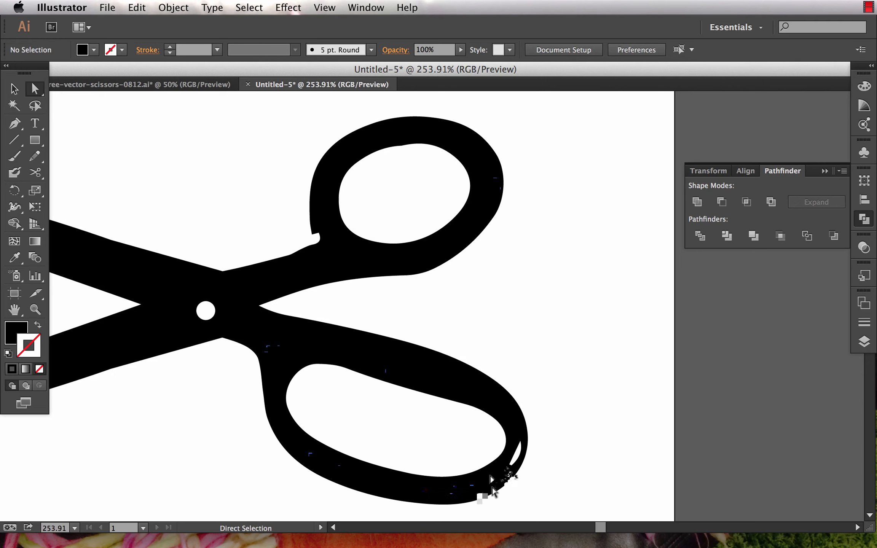
{"action": "left_click", "coordinate": [494, 491]}
{"action": "key", "text": "Delete"}
{"action": "key", "text": "Delete"}
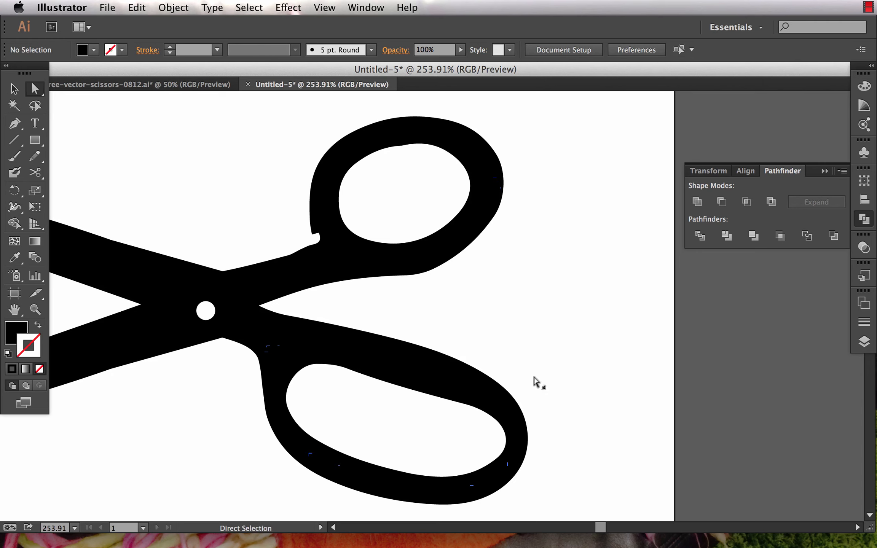
- Remove the inner corner anchor point of the notch where the upper handle's loop meets its shank
{"action": "key", "text": "super+space"}
{"action": "left_click_drag", "start_coordinate": [249, 204], "coordinate": [516, 372]}
{"action": "key", "text": "space"}
{"action": "left_click_drag", "start_coordinate": [426, 344], "coordinate": [594, 462]}
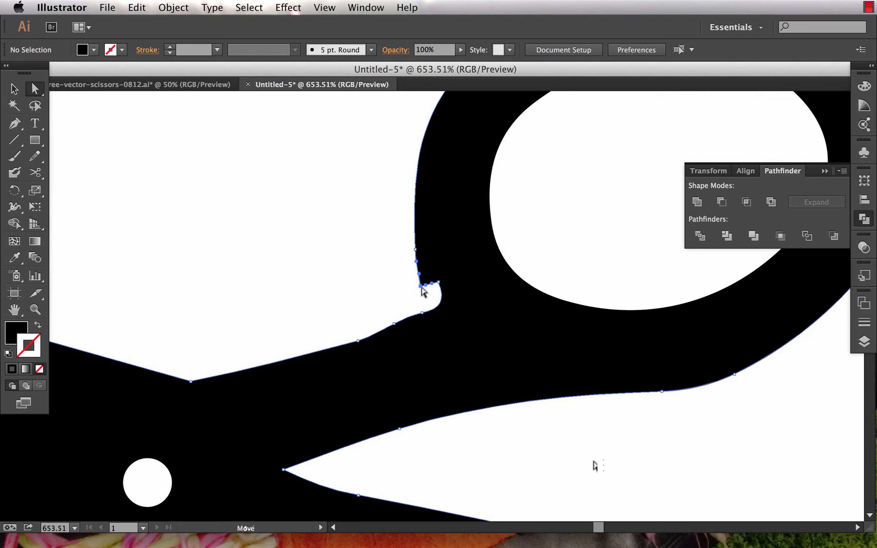
{"action": "left_click", "coordinate": [431, 283]}
{"action": "key", "text": "p"}
{"action": "left_click", "coordinate": [439, 284]}
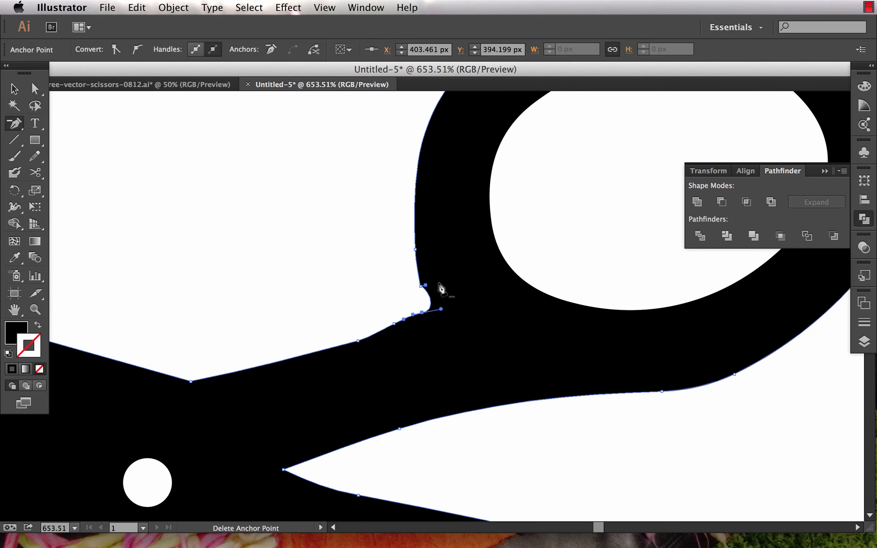
- Shift the notch's lower anchor point slightly outward and smooth the small kink at the anchor point above it
{"action": "key", "text": "a"}
{"action": "left_click", "coordinate": [426, 312]}
{"action": "left_click_drag", "start_coordinate": [427, 313], "coordinate": [421, 312]}
{"action": "key", "text": "super+shift+a"}
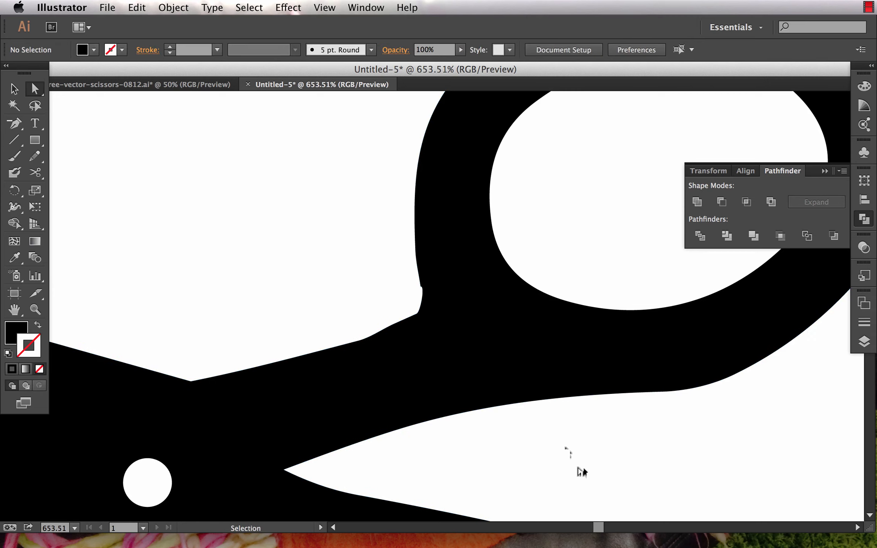
{"action": "left_click", "coordinate": [421, 286]}
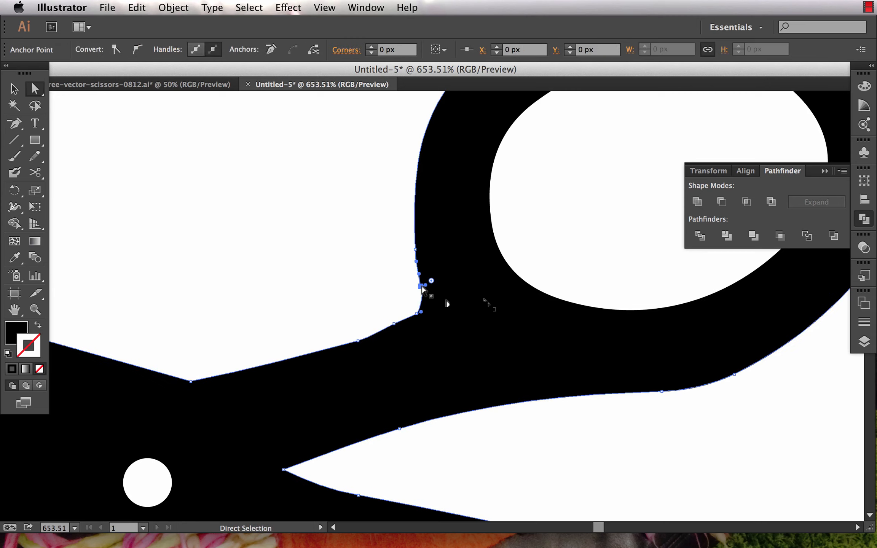
{"action": "key", "text": "super+shift+a"}
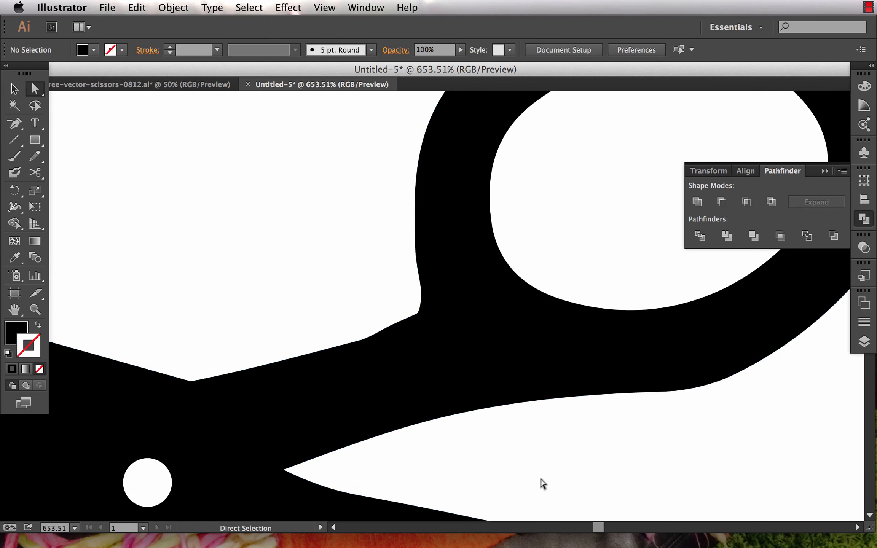
- Move the reference scissors photo onto the artboard directly above the black scissors shape
{"action": "key", "text": "super+minus"}
{"action": "key", "text": "super+minus"}
{"action": "key", "text": "super+minus"}
{"action": "key", "text": "super+minus"}
{"action": "key", "text": "super+minus"}
{"action": "key", "text": "super+minus"}
{"action": "key", "text": "super+minus"}
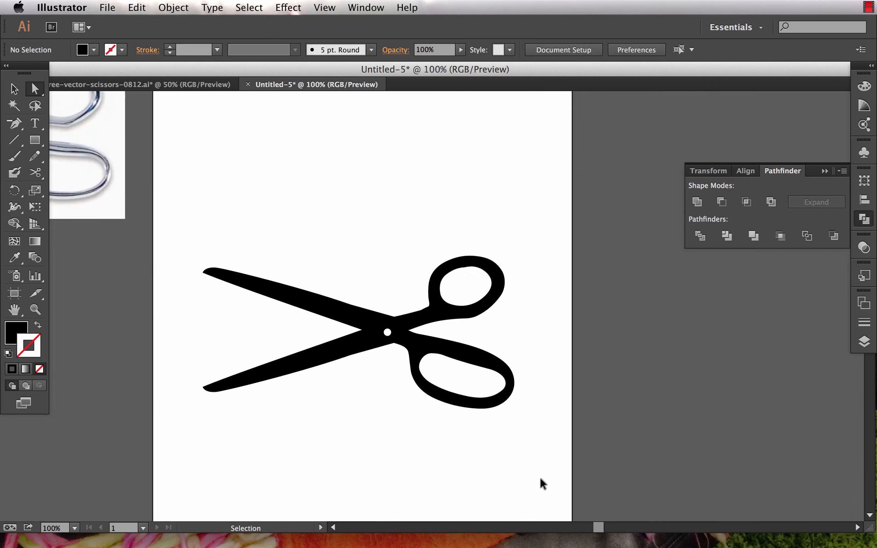
{"action": "left_click_drag", "start_coordinate": [512, 430], "coordinate": [494, 451]}
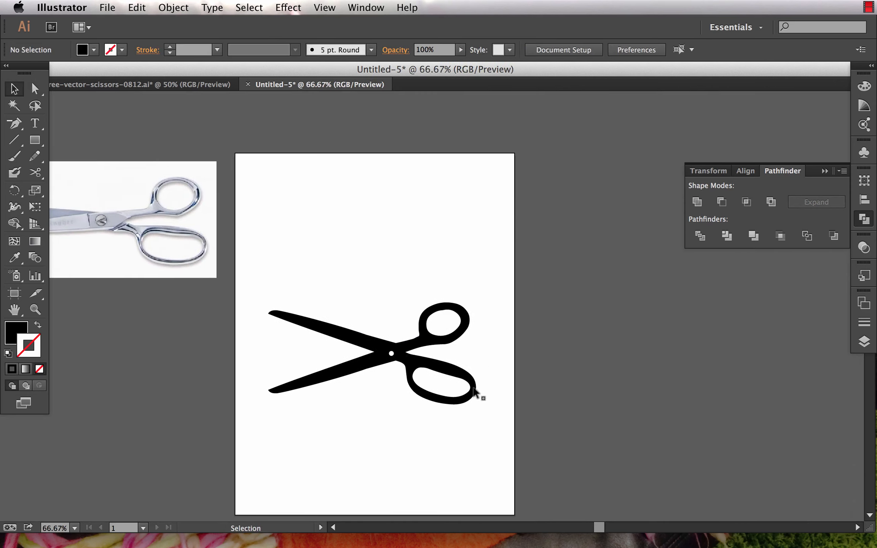
{"action": "left_click_drag", "start_coordinate": [337, 335], "coordinate": [405, 355]}
{"action": "left_click_drag", "start_coordinate": [244, 275], "coordinate": [510, 280]}
{"action": "left_click", "coordinate": [608, 355]}
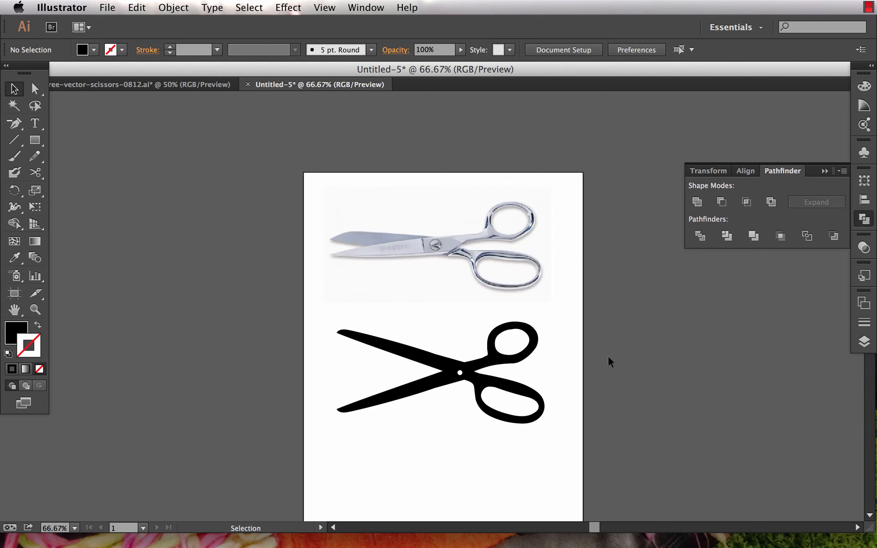
- Move the upper blade's tip anchor point outward and down to about X 65 px, Y 358 px, for a broader tip
{"action": "left_click_drag", "start_coordinate": [598, 431], "coordinate": [528, 423]}
{"action": "key", "text": "z"}
{"action": "left_click_drag", "start_coordinate": [248, 172], "coordinate": [577, 457]}
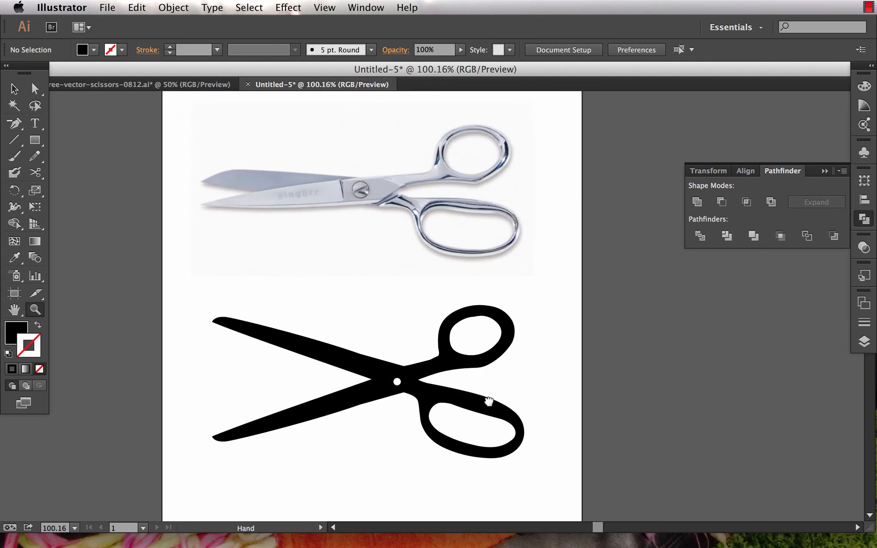
{"action": "left_click_drag", "start_coordinate": [489, 401], "coordinate": [558, 410]}
{"action": "key", "text": "a"}
{"action": "left_click", "coordinate": [281, 331]}
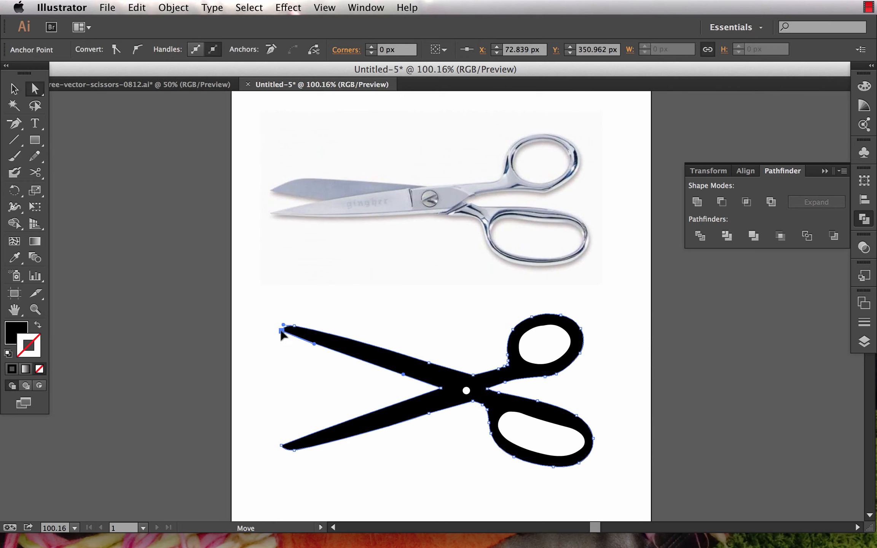
{"action": "left_click_drag", "start_coordinate": [281, 332], "coordinate": [276, 338]}
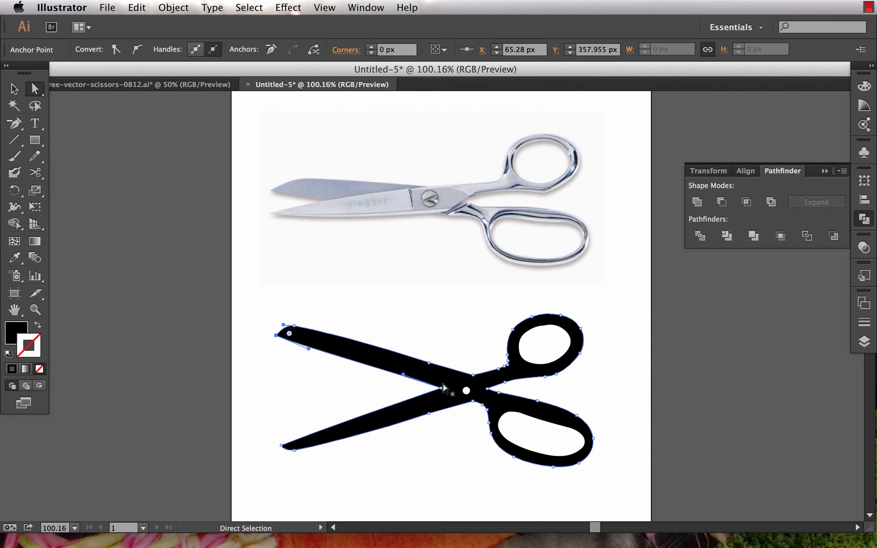
- Move the lower blade's tip anchor point outward and up to mirror the upper blade's broader tip, and deselect the shape
{"action": "left_click", "coordinate": [282, 446]}
{"action": "left_click_drag", "start_coordinate": [282, 446], "coordinate": [277, 440]}
{"action": "left_click", "coordinate": [313, 402]}
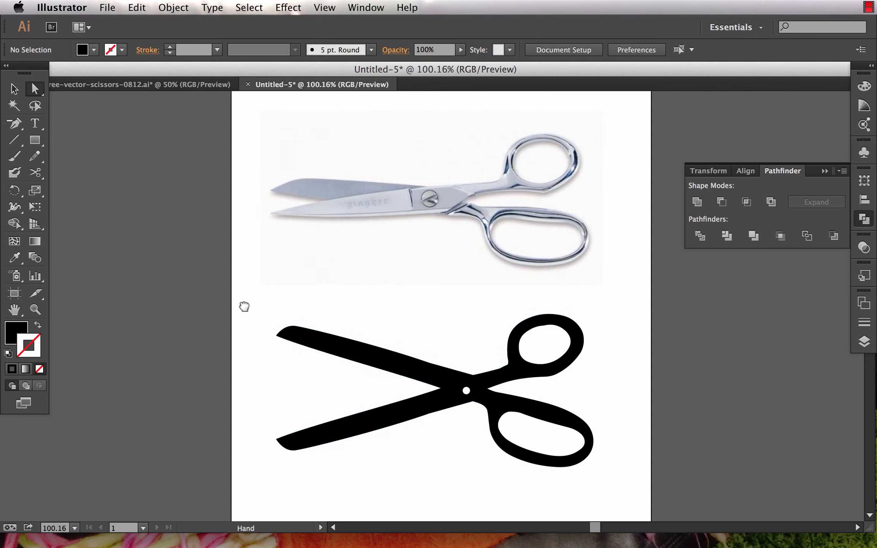
{"action": "left_click_drag", "start_coordinate": [247, 311], "coordinate": [192, 305]}
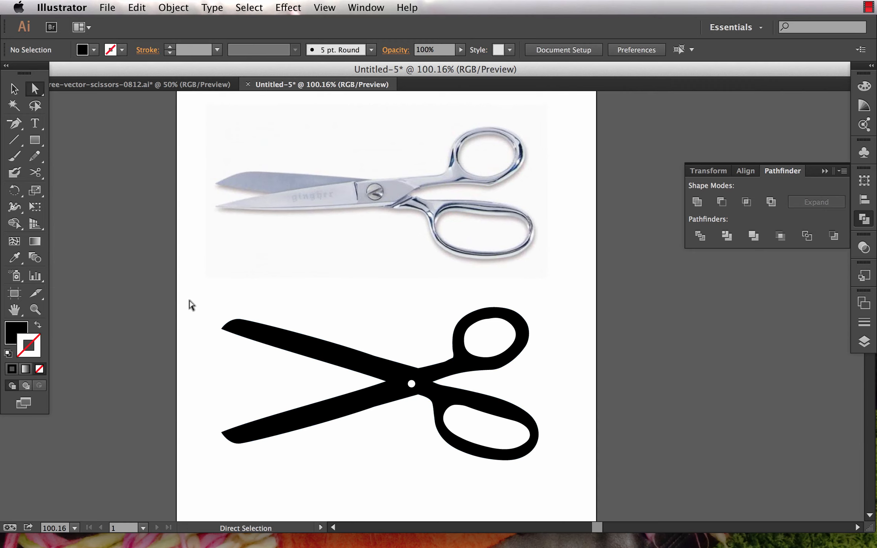